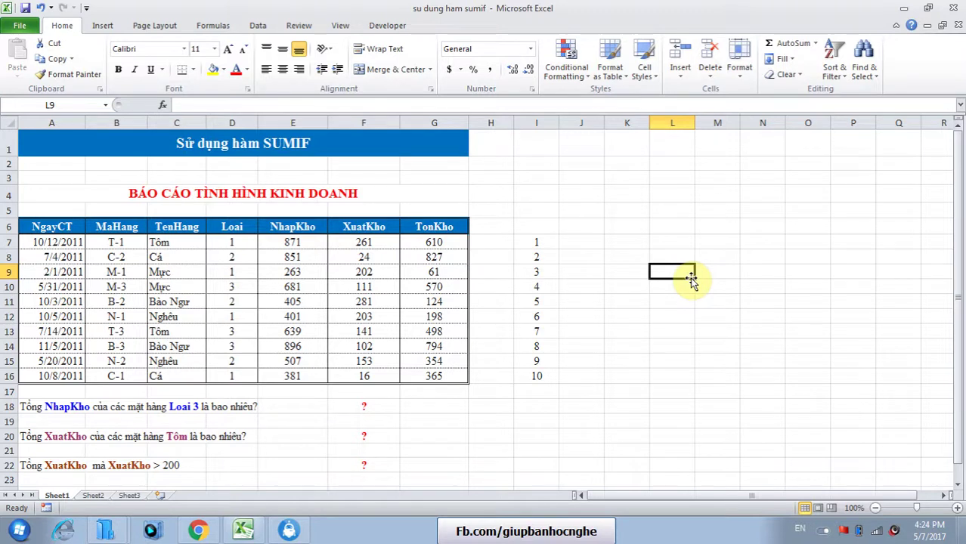
- Write Vietnamese notes in K7 and K8: SUM totals without conditions, AVERAGE computes the mean
left_click(624, 239)
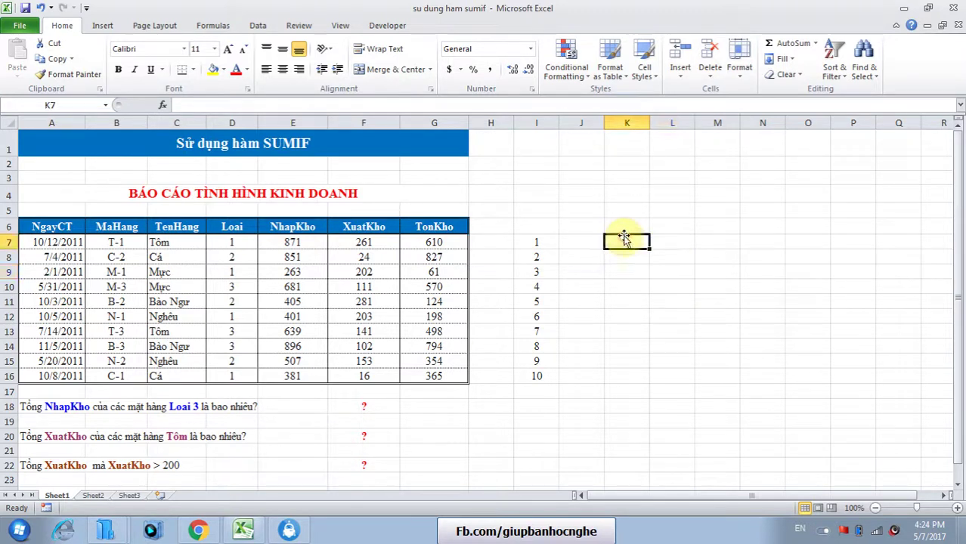
type("SU")
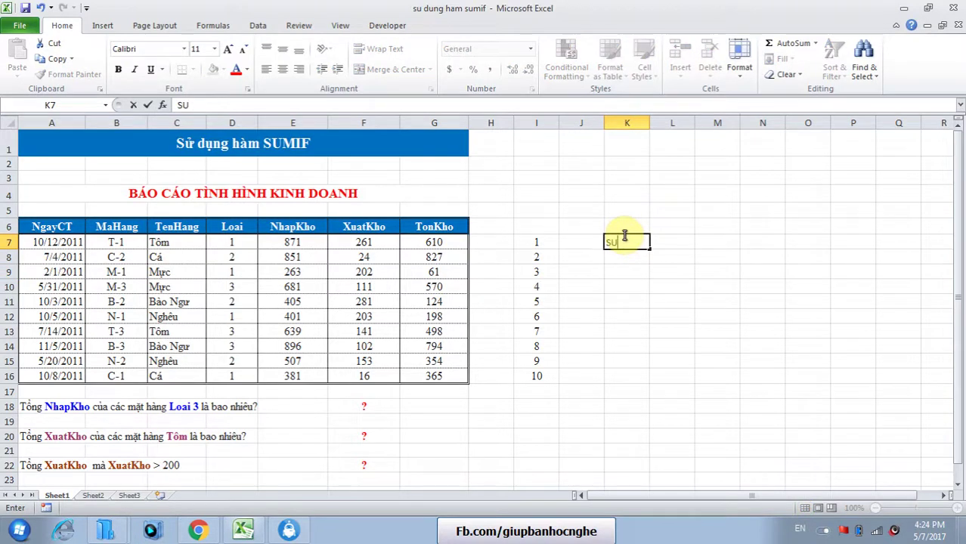
type("M là hàm tín")
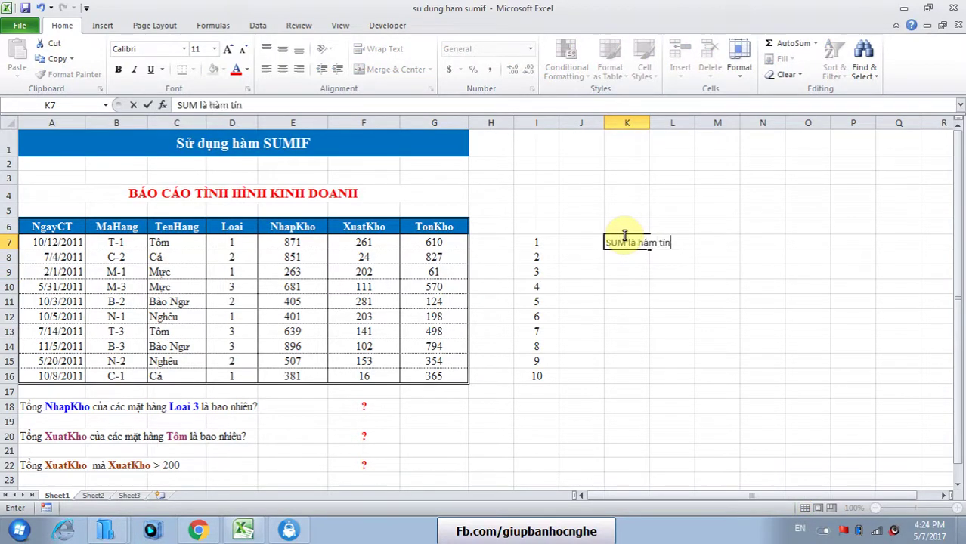
type("h tổng c")
key("BackSpace")
type("không có d")
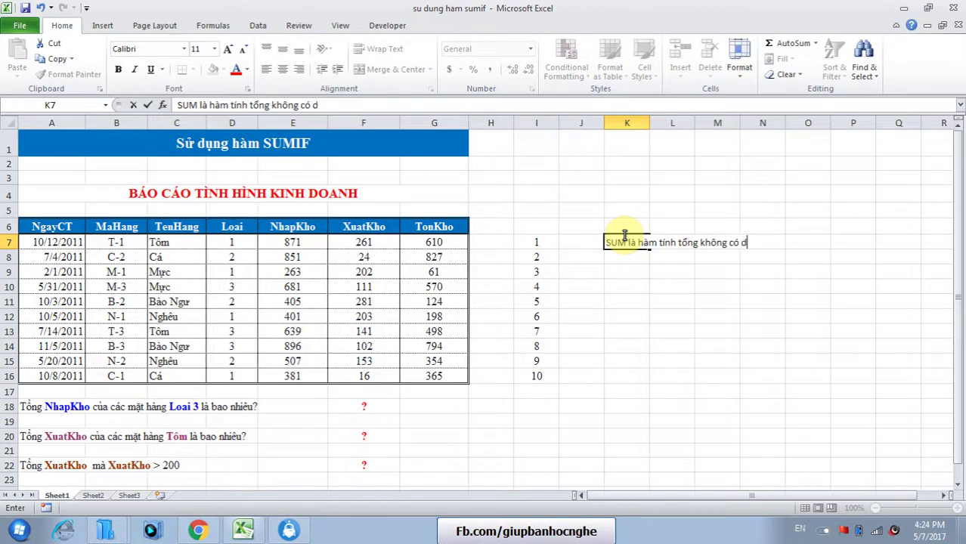
key("BackSpace")
type("điều kiện")
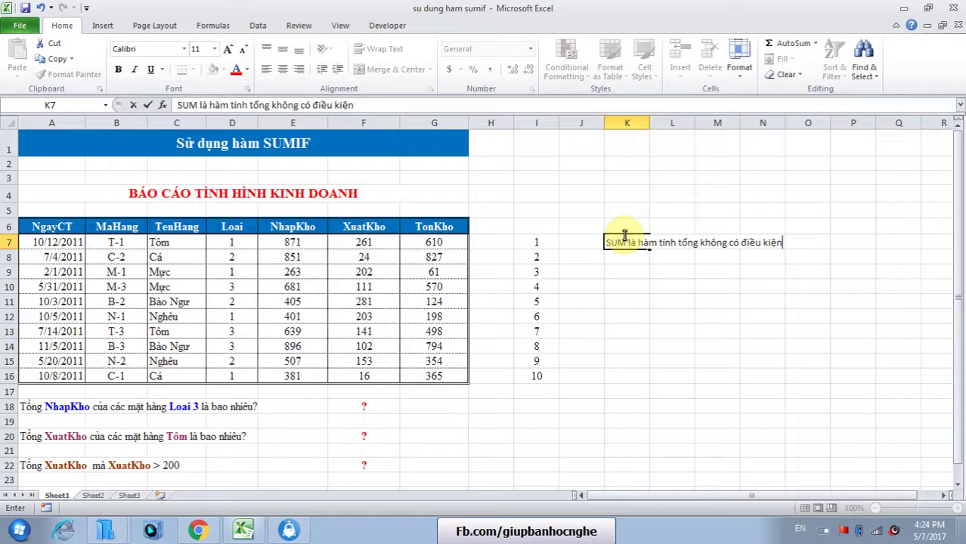
left_click(612, 260)
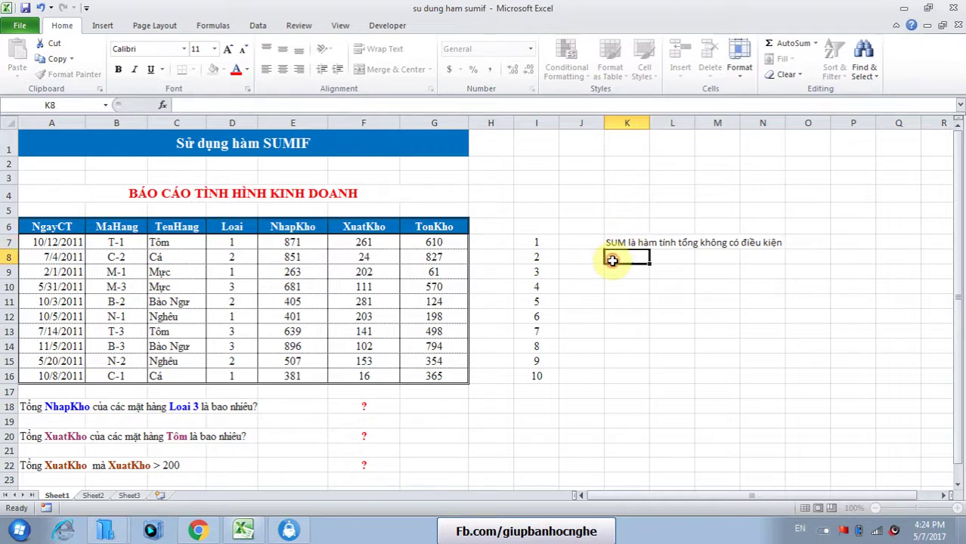
type("aver")
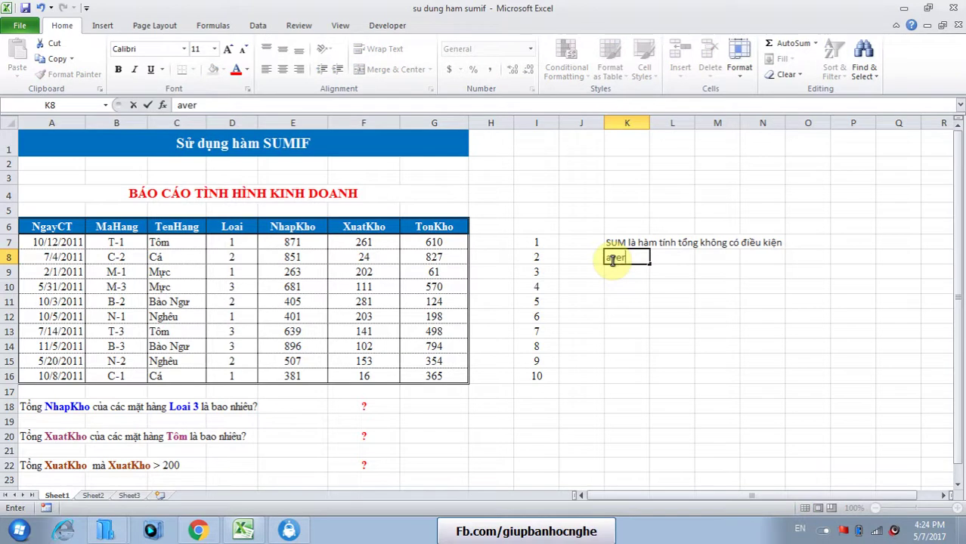
type("age là hàm tín")
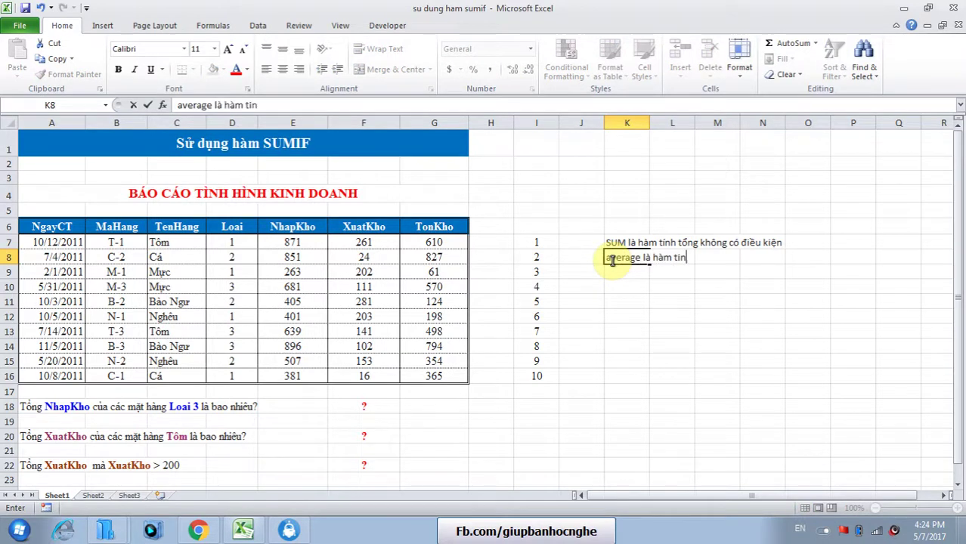
type("h trung bình")
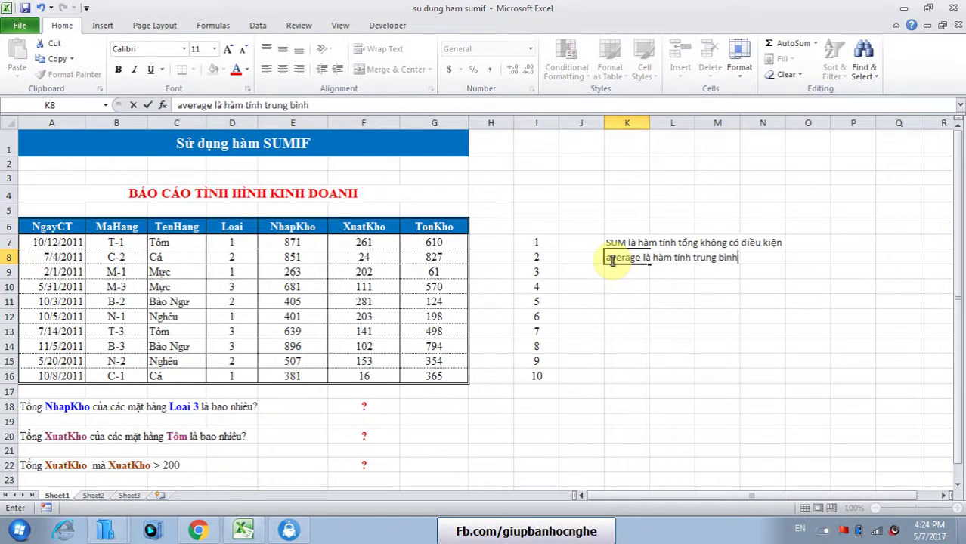
type(" cộng")
key("Return")
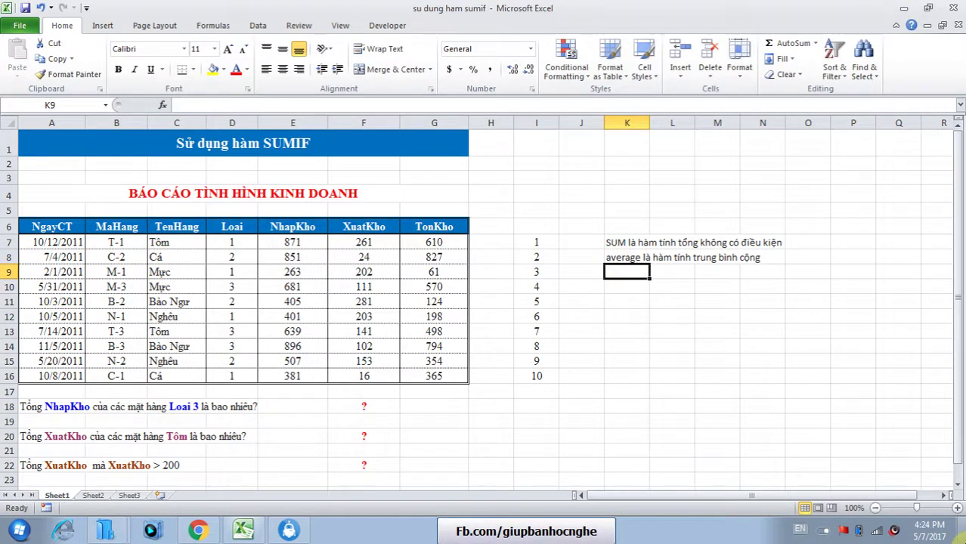
- Add notes in K9 and K10: MAX returns the largest value, MIN the smallest
type("max là hàm")
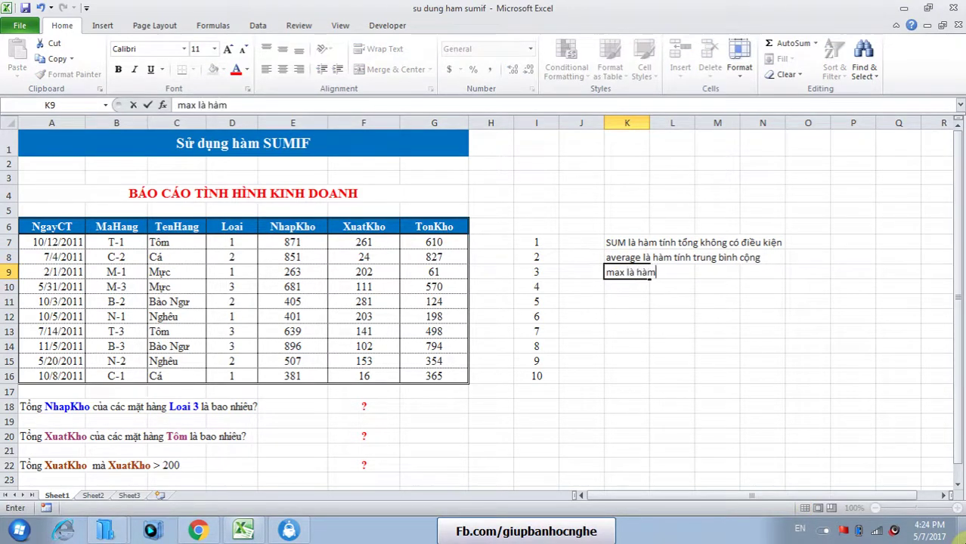
type(" so sánh lấ")
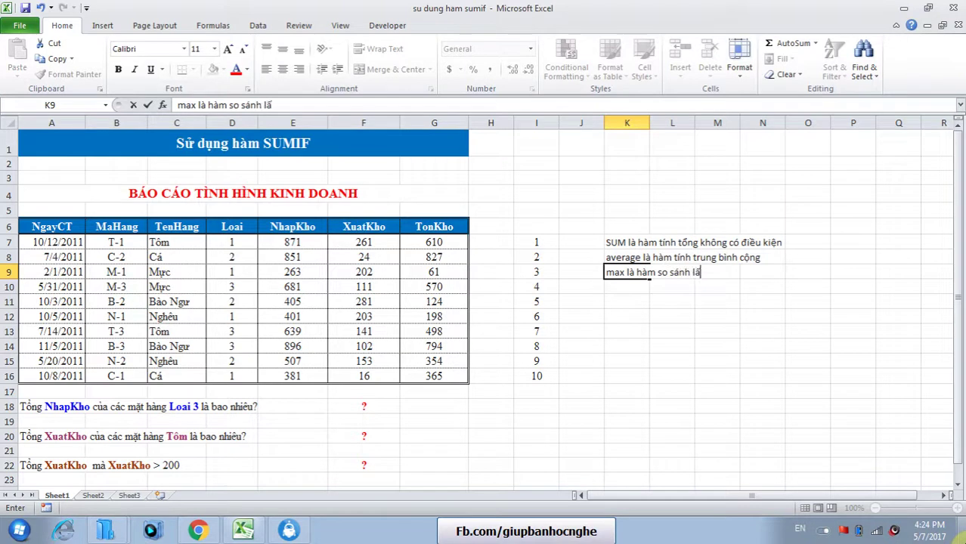
type("y")
type(" ra giá tri ")
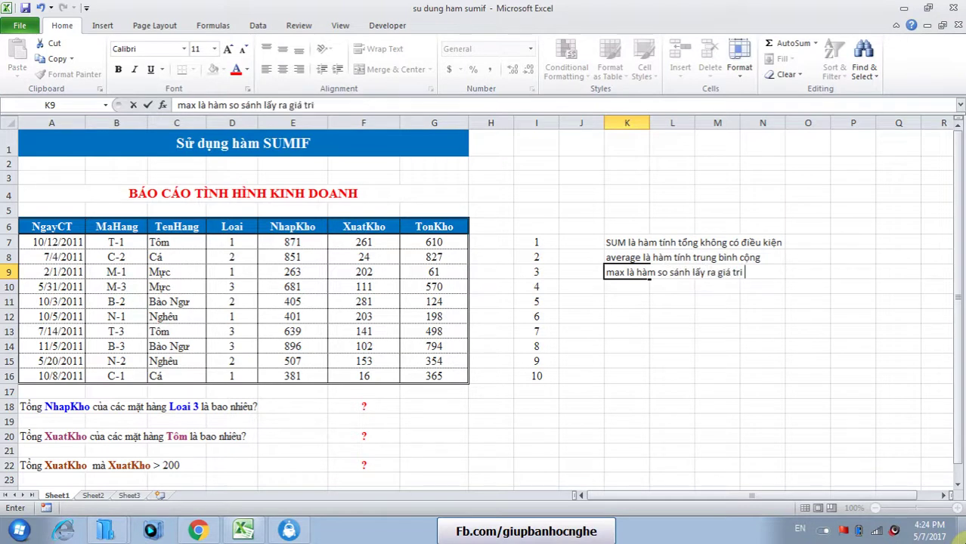
key("BackSpace")
key("BackSpace")
type("ị lớn n")
type("hất")
key("Return")
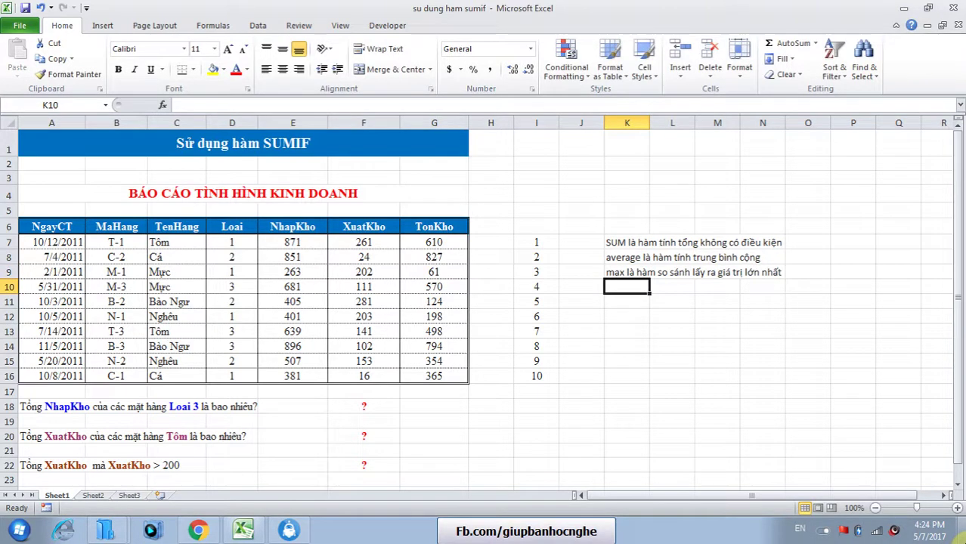
type("min là hàm")
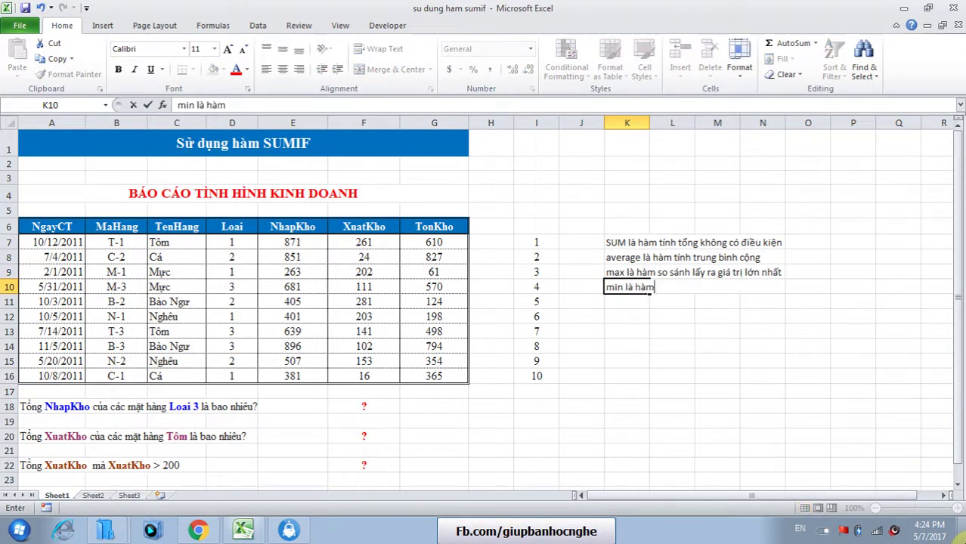
type(" so sánh lấy")
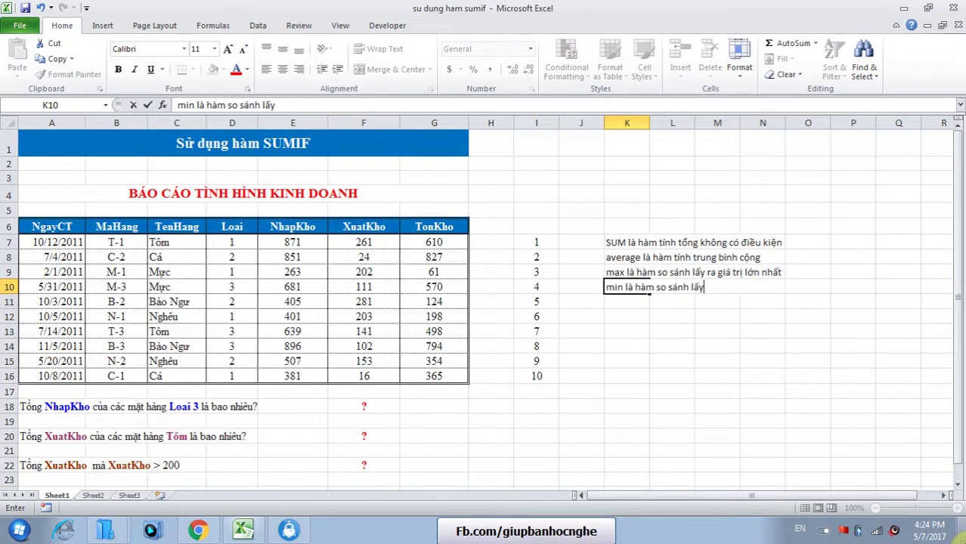
type(" ra giá trị nh")
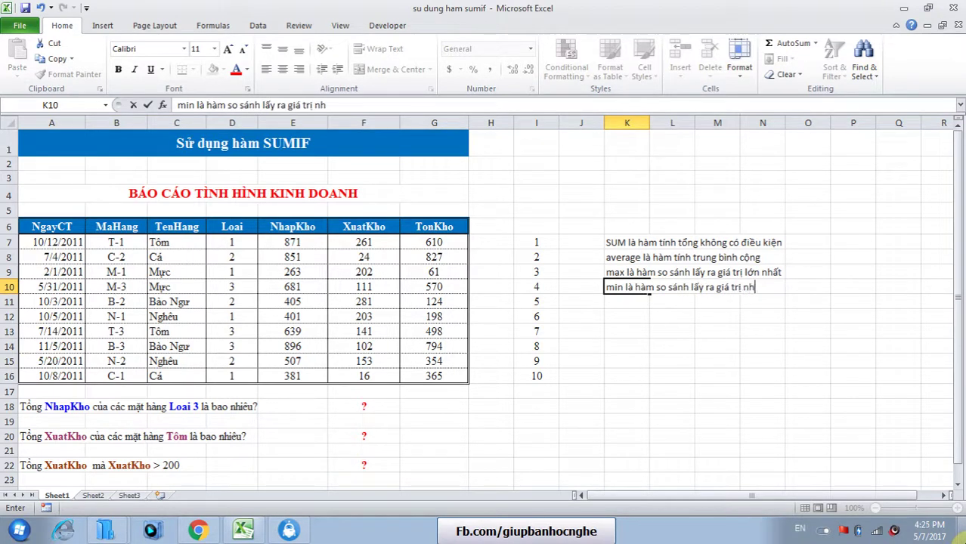
type("ỏ nhất")
key("Return")
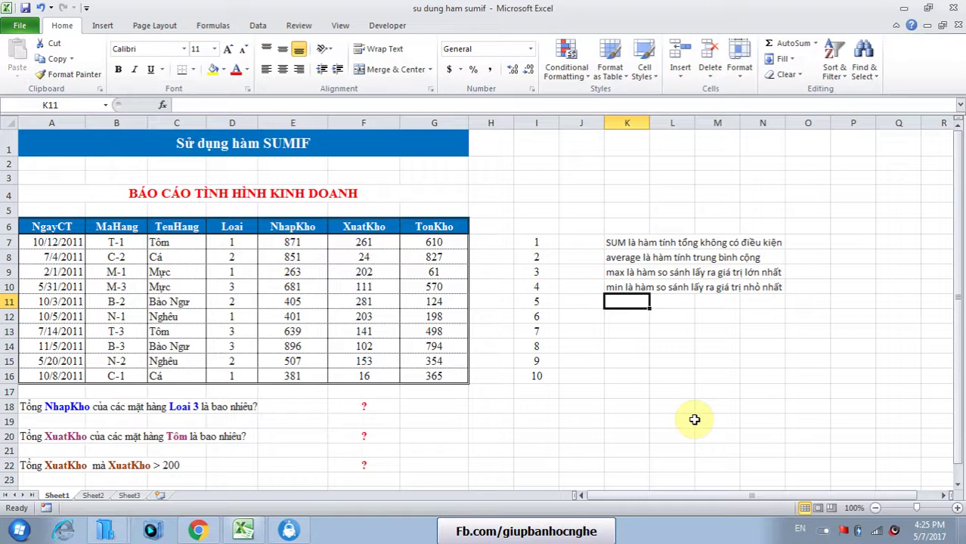
left_click(626, 242)
left_click(386, 392)
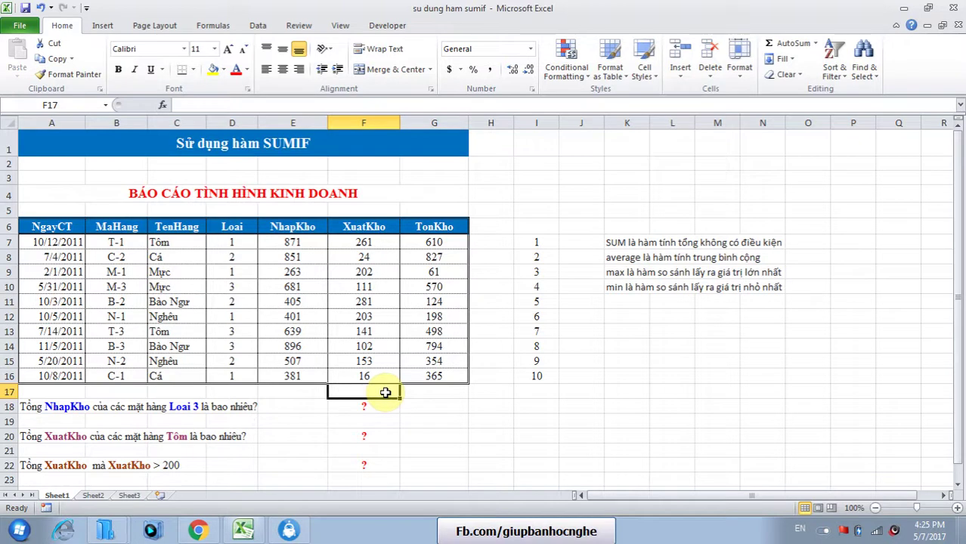
- Enter =SUM(F7:F16) in F17 to total the XuatKho values, giving 1494
left_click_drag(385, 243, 387, 381)
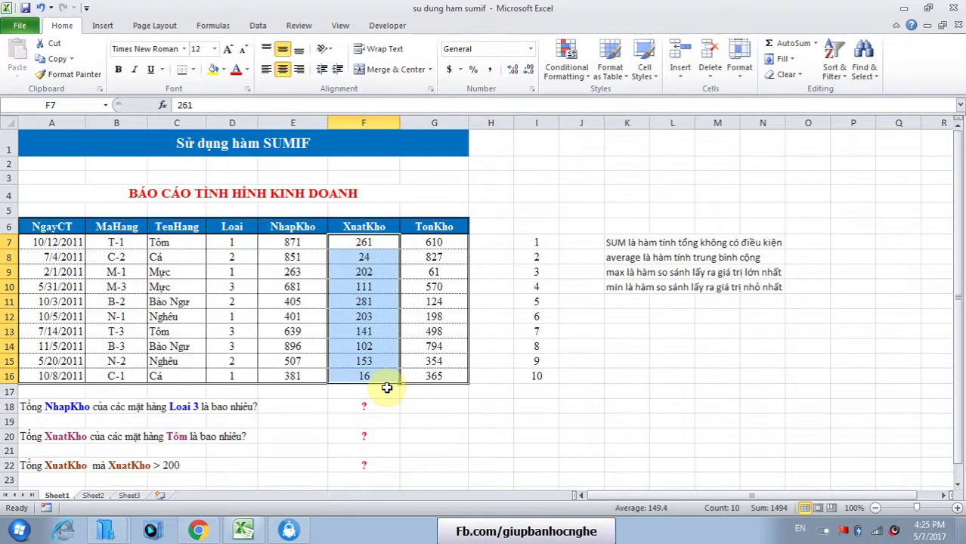
left_click(386, 387)
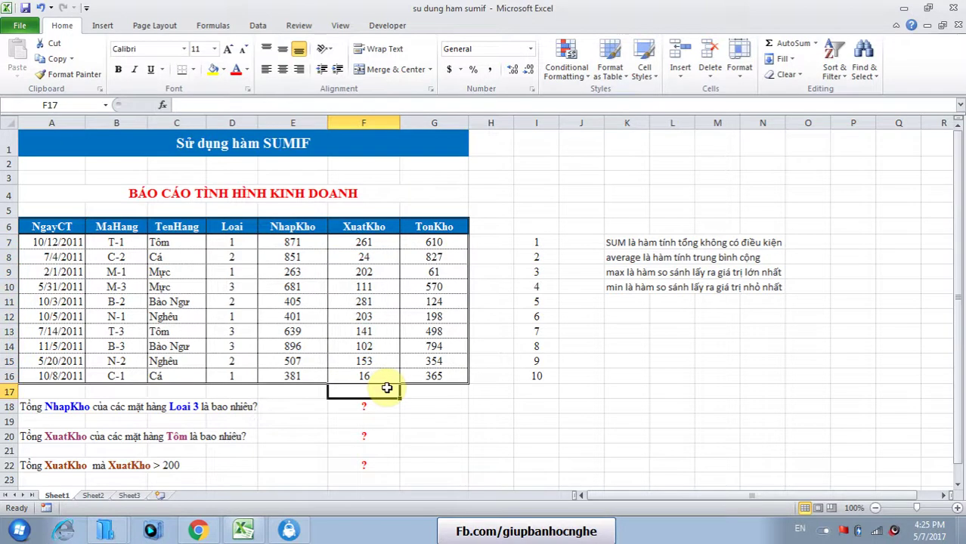
type("=")
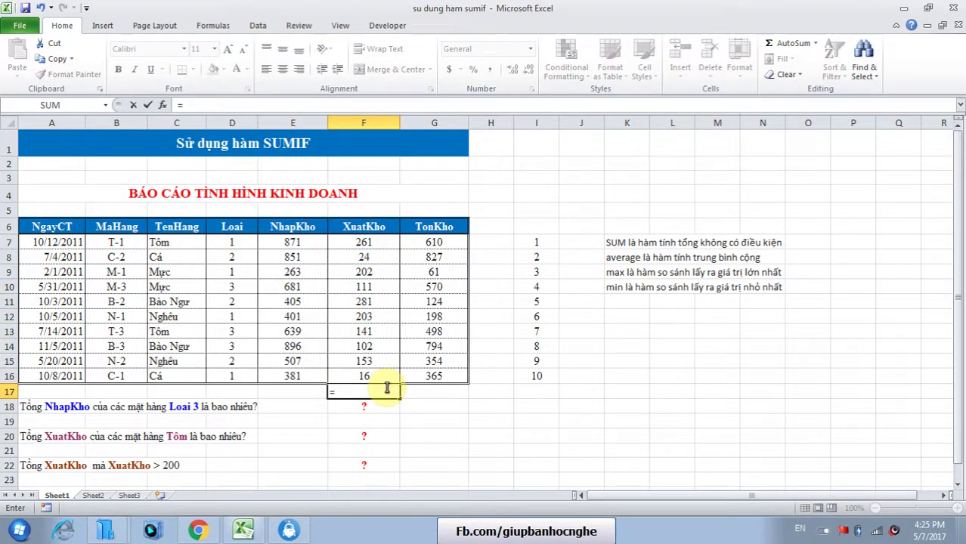
type("sum")
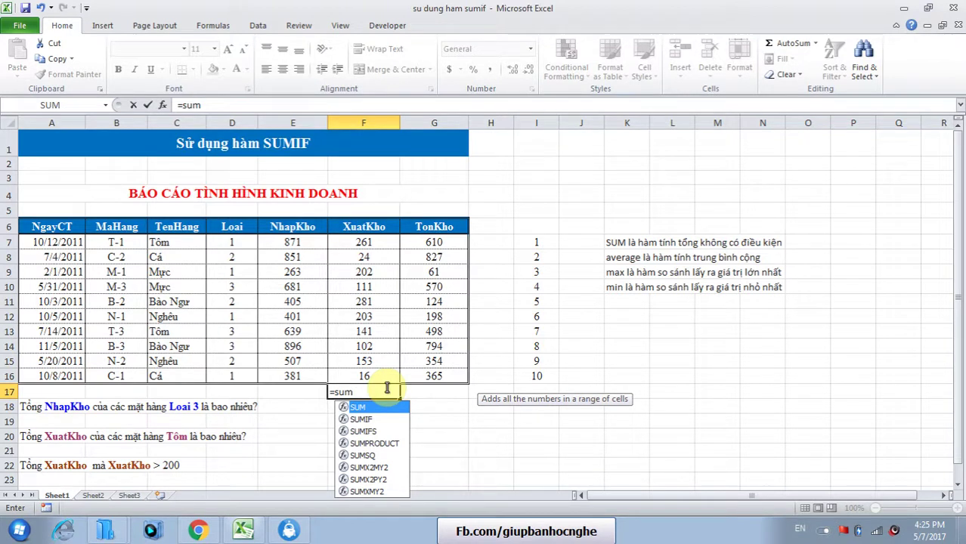
key("Tab")
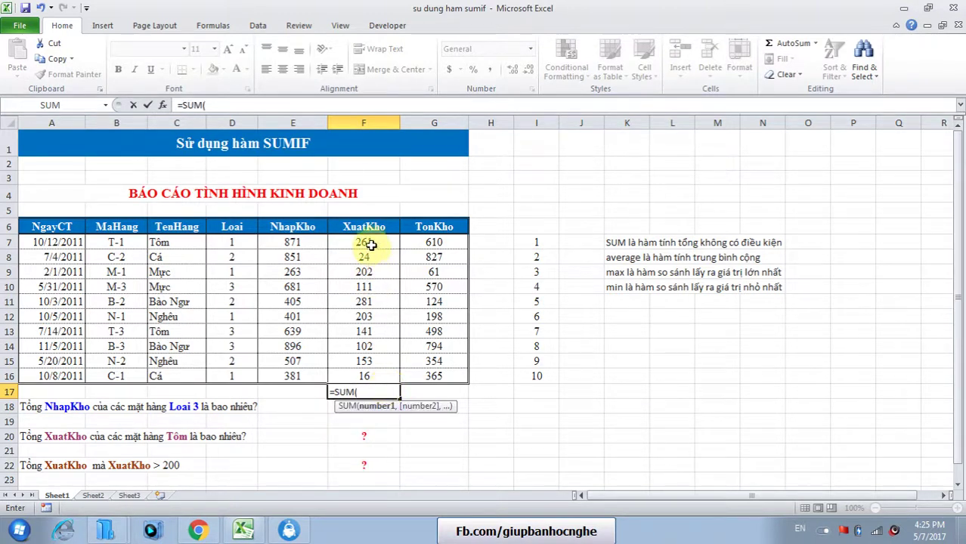
left_click_drag(363, 244, 364, 376)
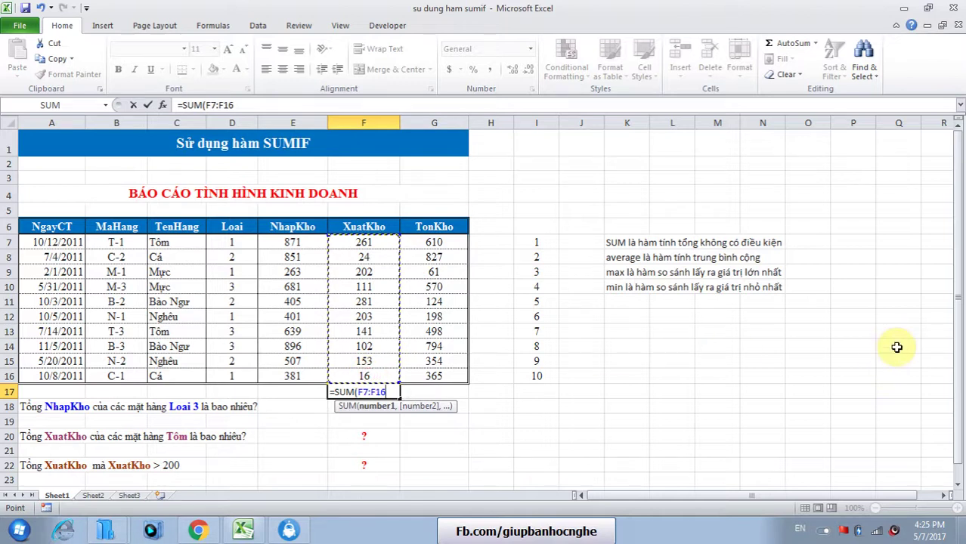
type(")")
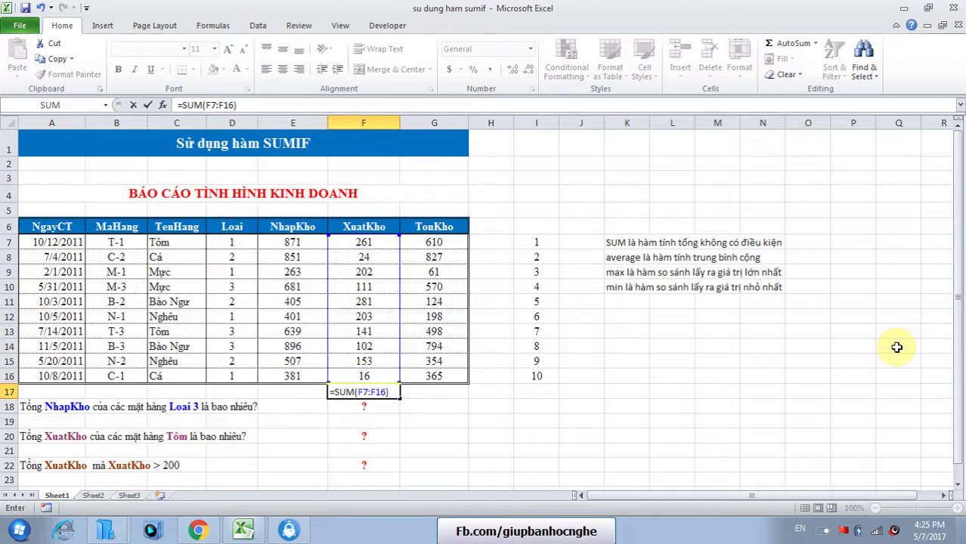
key("Return")
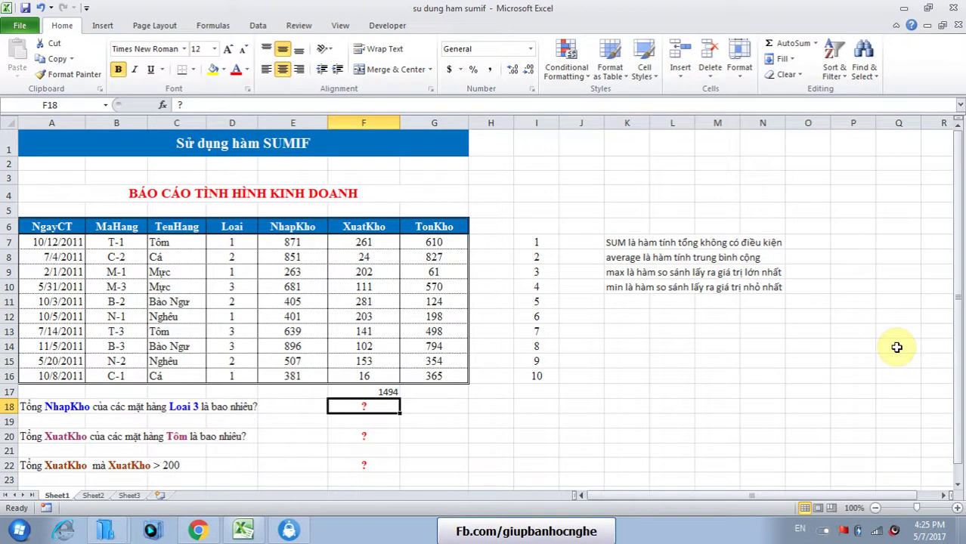
- Enter =SUM(I7:I16) in I17 to add the numbers 1–10, giving 55
left_click_drag(552, 242, 539, 380)
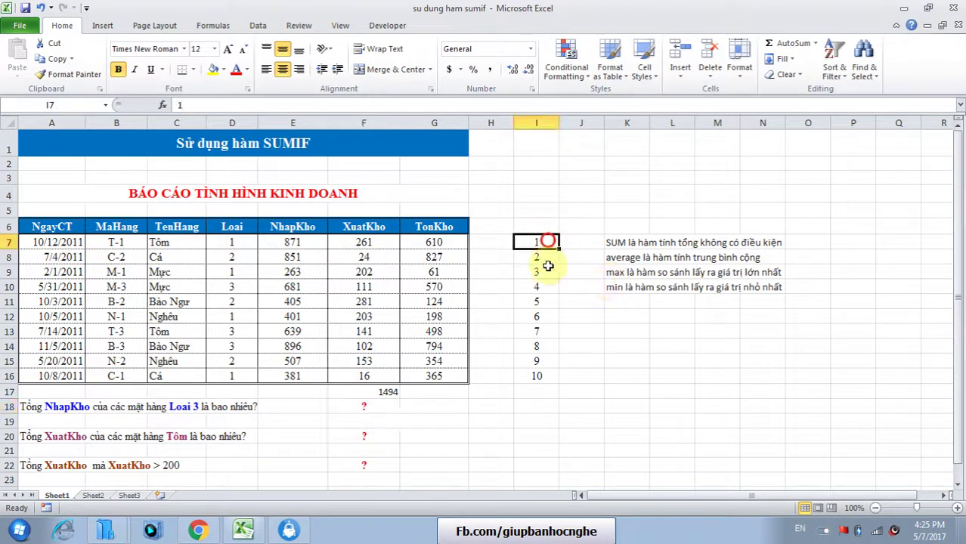
left_click(537, 392)
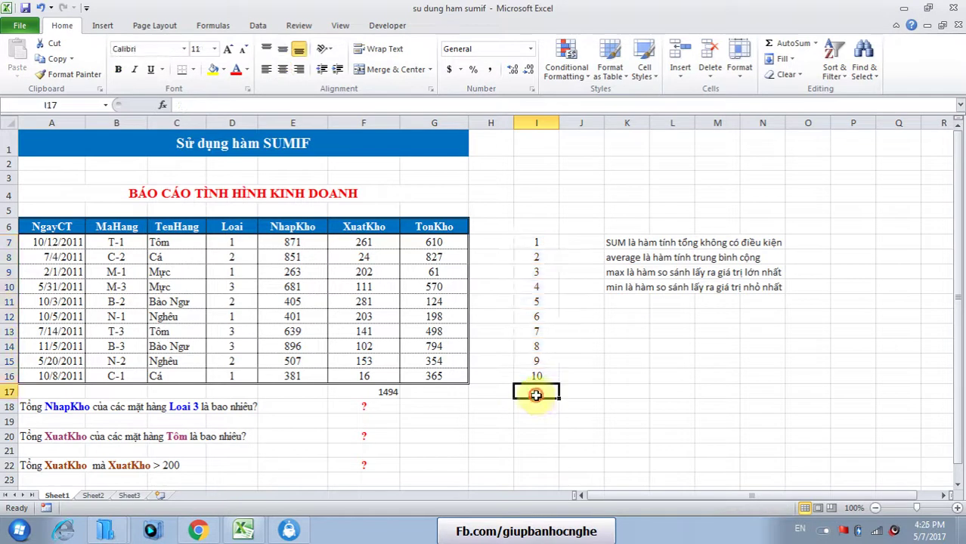
type("=sum")
key("Tab")
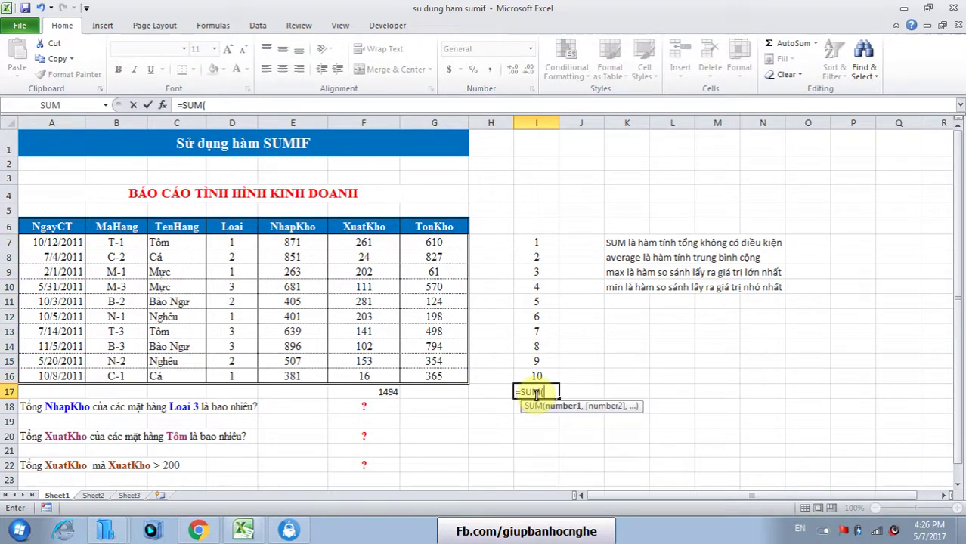
left_click_drag(536, 241, 559, 378)
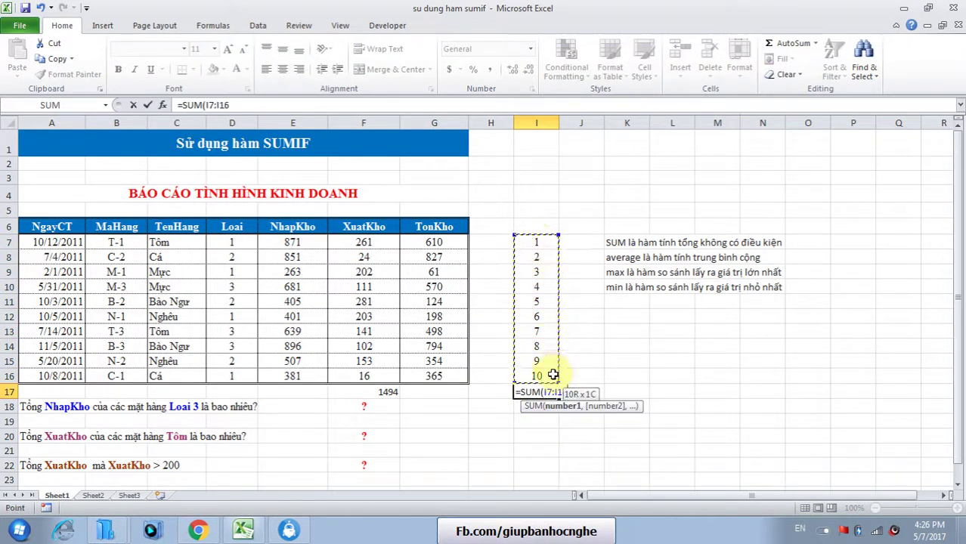
type(")")
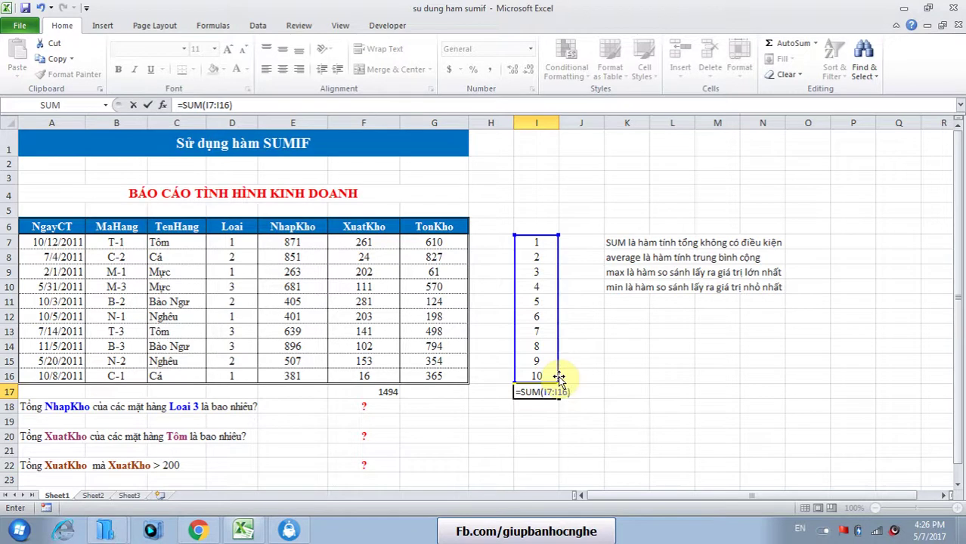
key("Return")
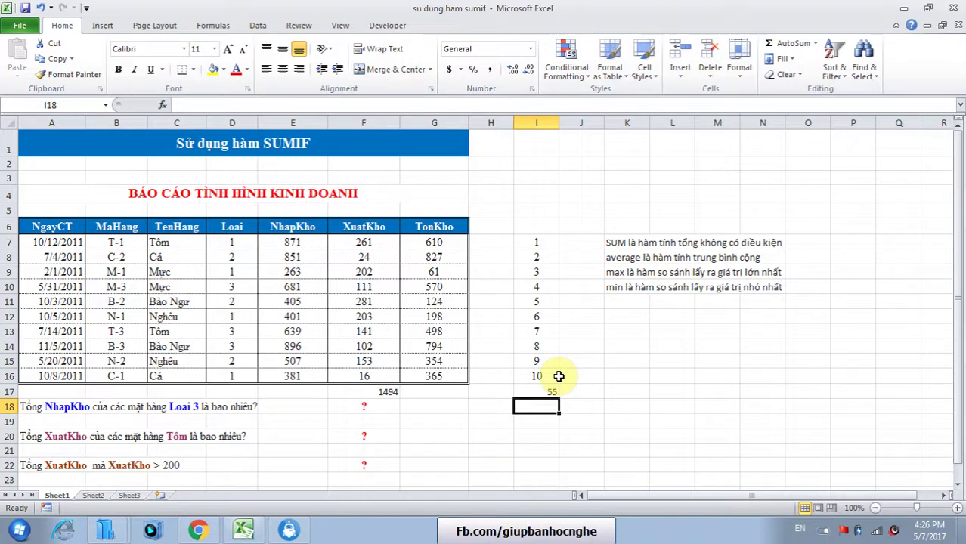
left_click_drag(376, 243, 380, 371)
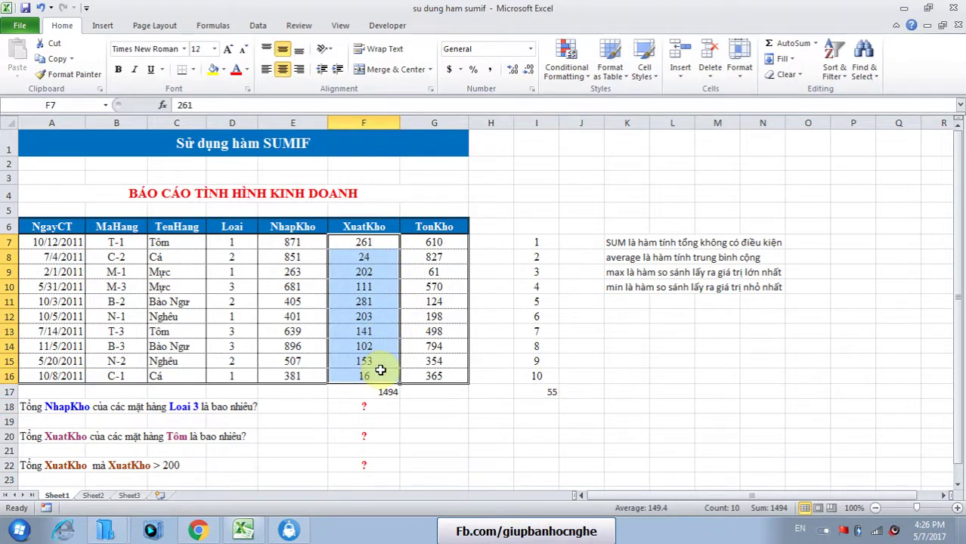
- Replace F17's total with =AVERAGE(F7:F16), showing the XuatKho average of 149.4
left_click(382, 392)
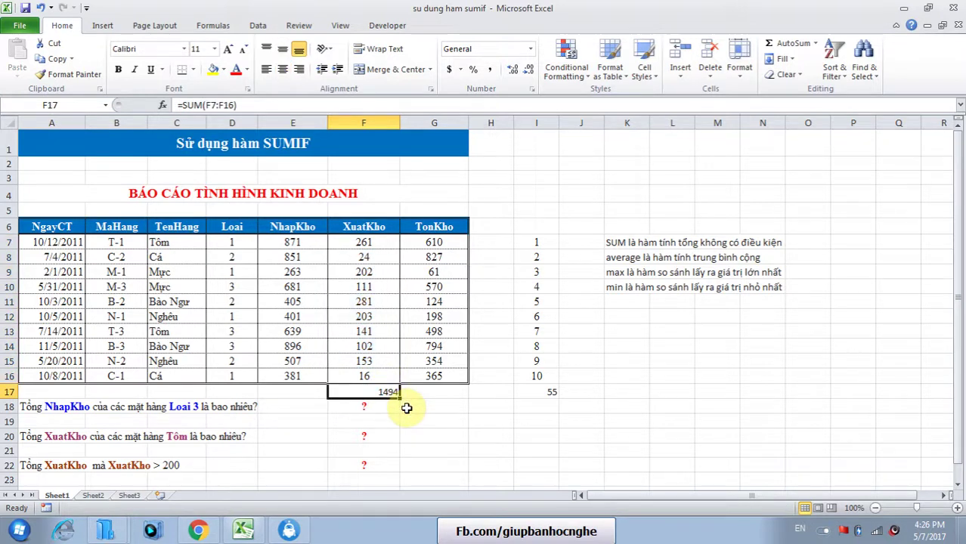
type("=av")
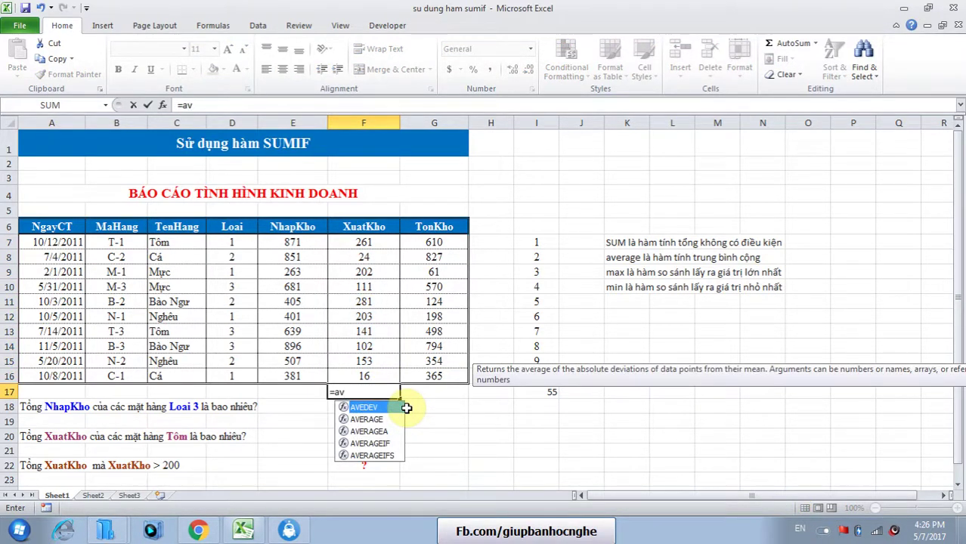
type("er")
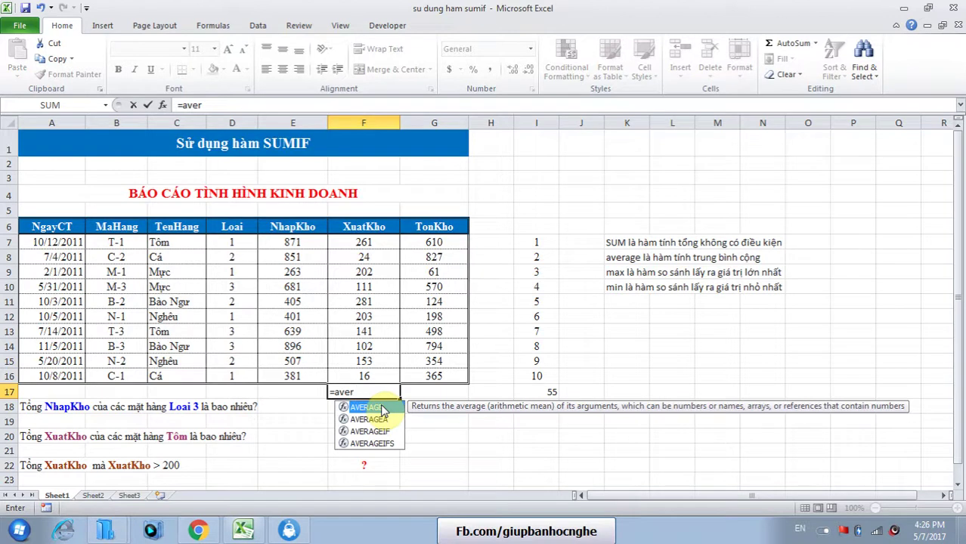
double_click(371, 408)
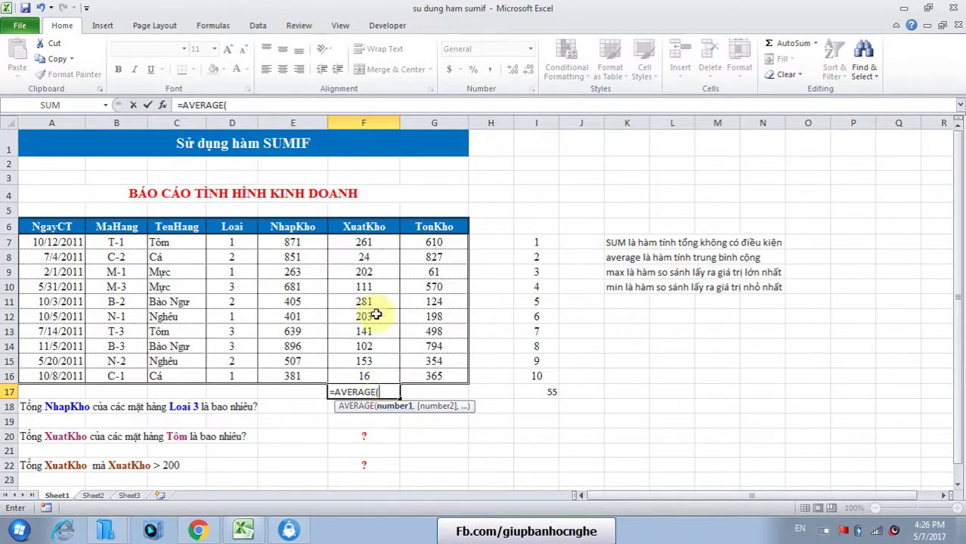
mouse_move(360, 242)
left_mouse_down()
mouse_move(355, 306)
mouse_move(367, 247)
mouse_move(379, 367)
left_mouse_up()
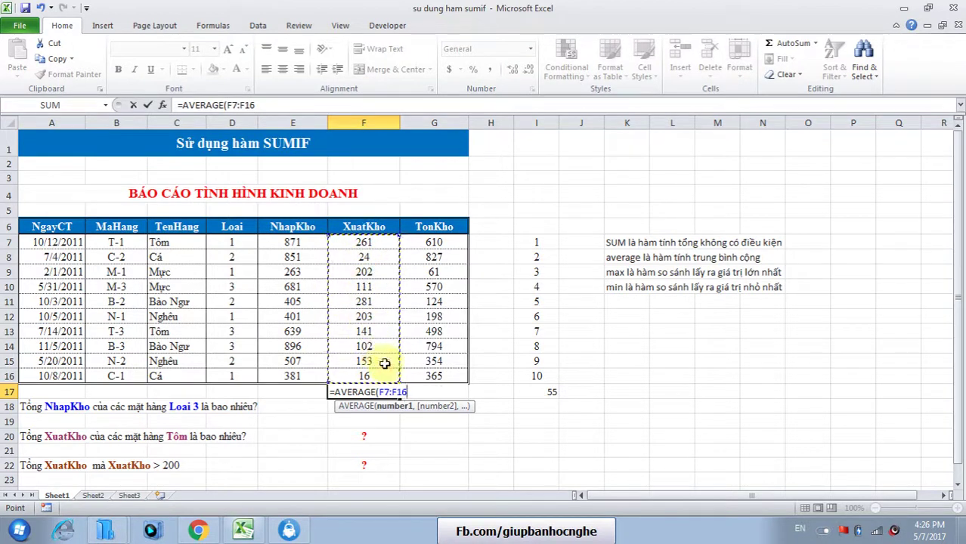
type(")")
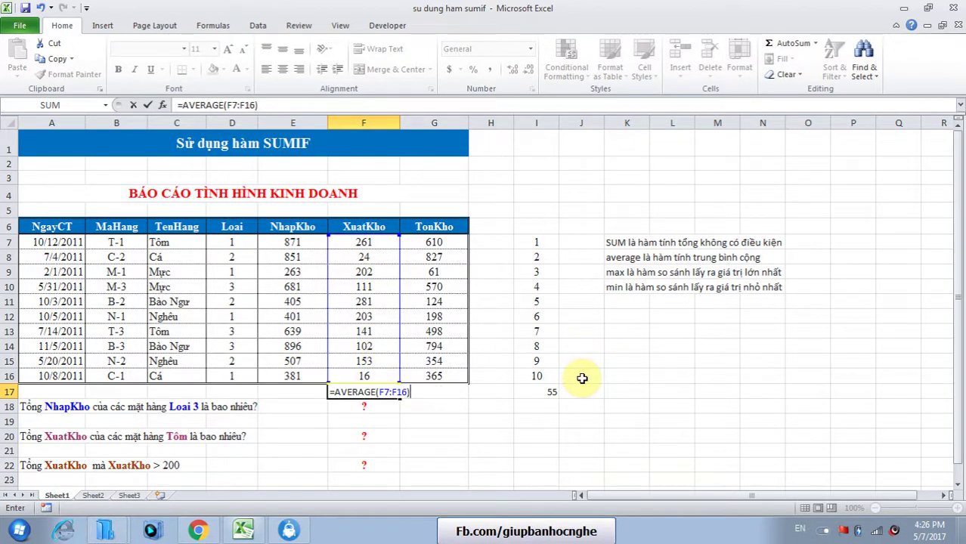
key("Return")
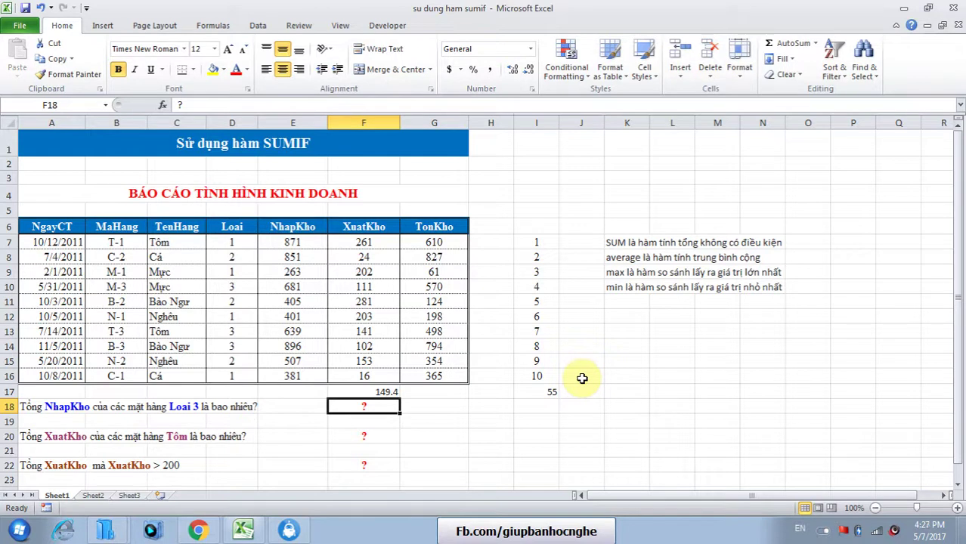
- Enter =MAX(I7:I16) in I17
left_click(538, 244)
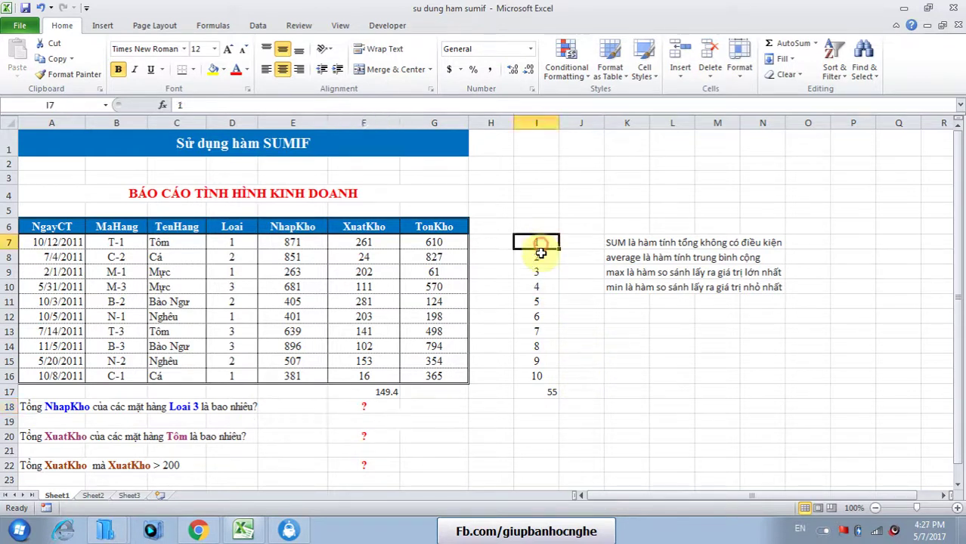
left_click_drag(541, 253, 545, 376)
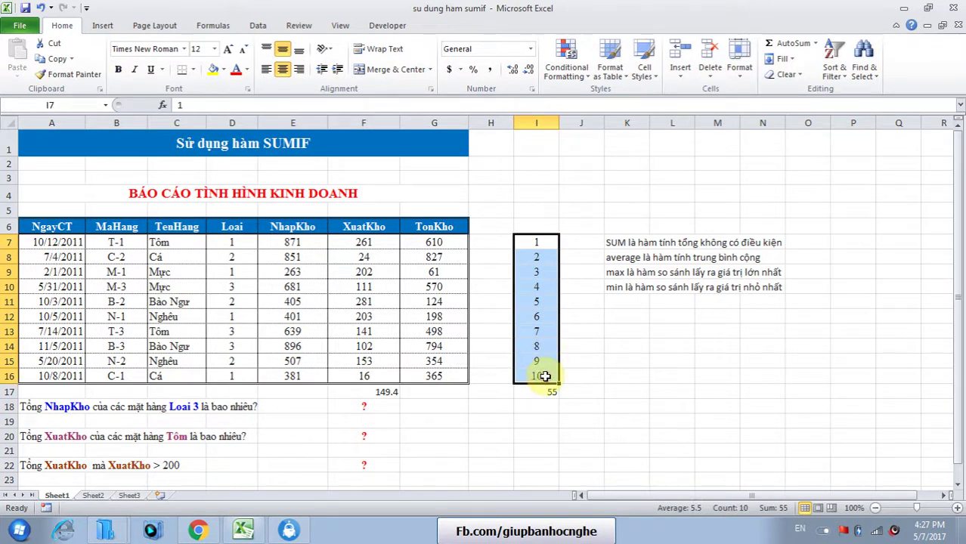
left_click(545, 376)
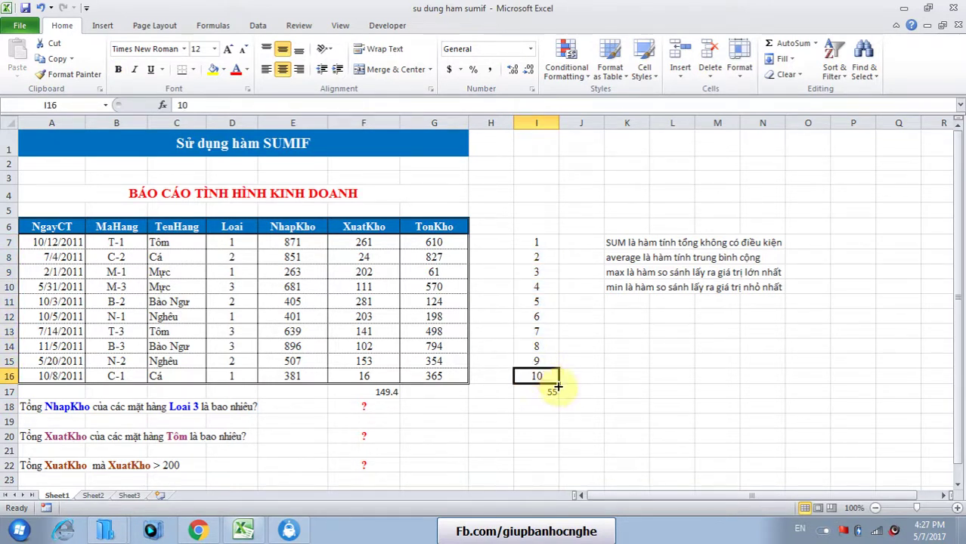
left_click(556, 388)
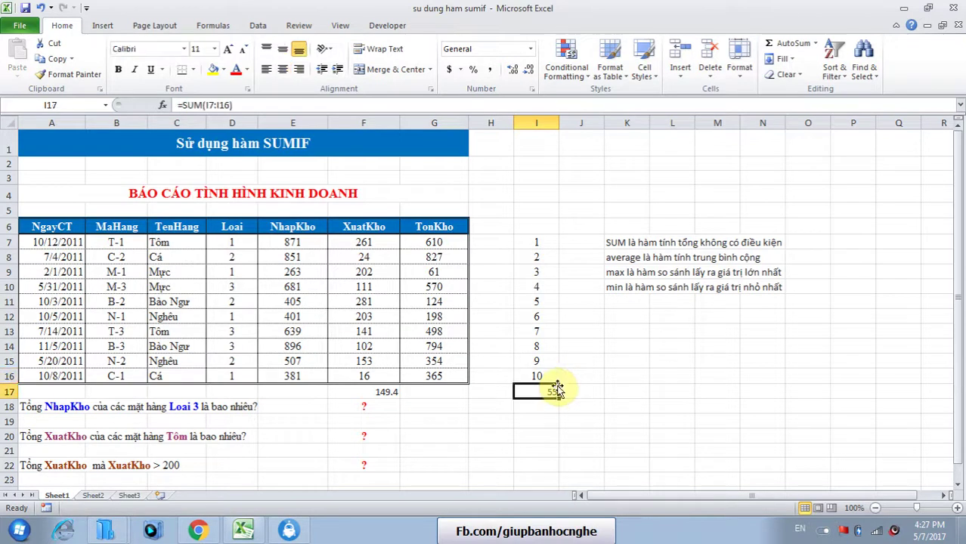
type("=ma")
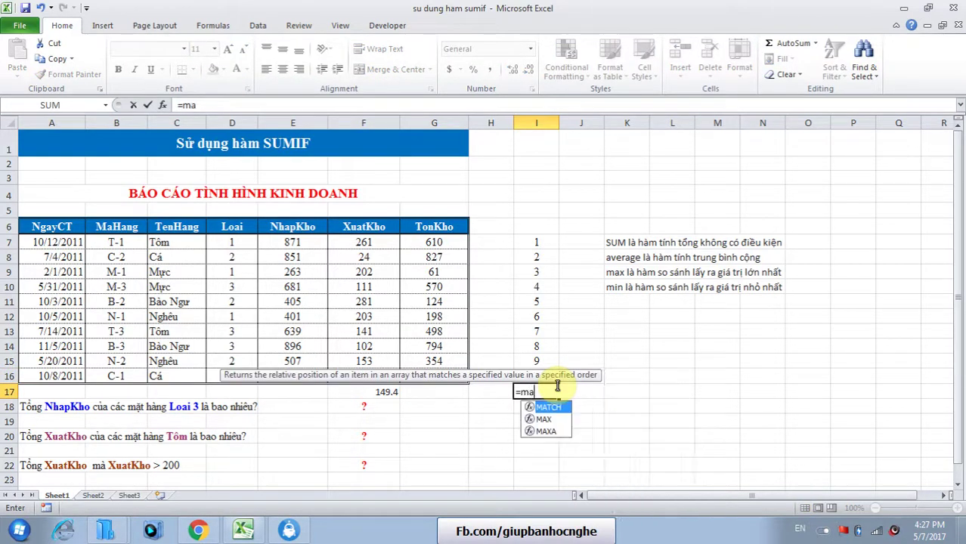
type("xx")
key("Tab")
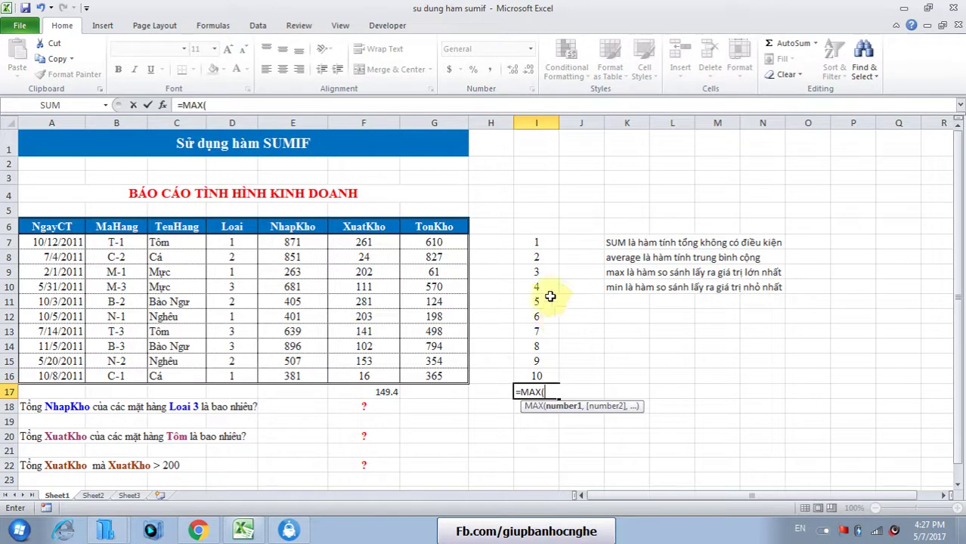
left_click_drag(538, 244, 537, 375)
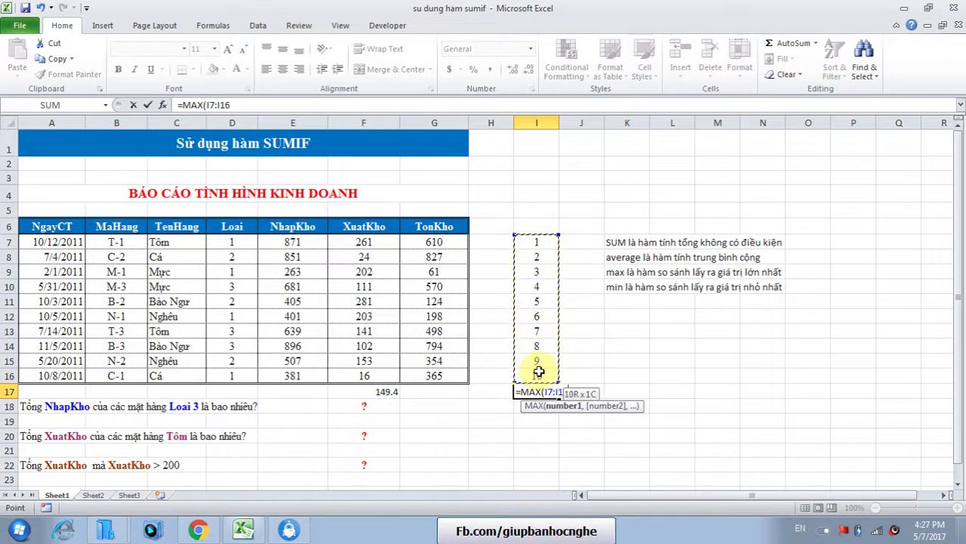
type(")")
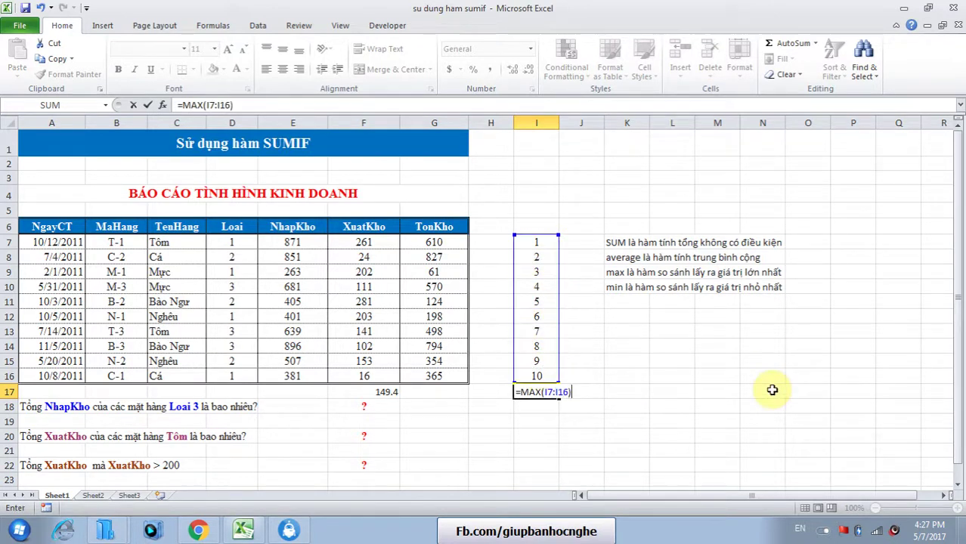
key("Return")
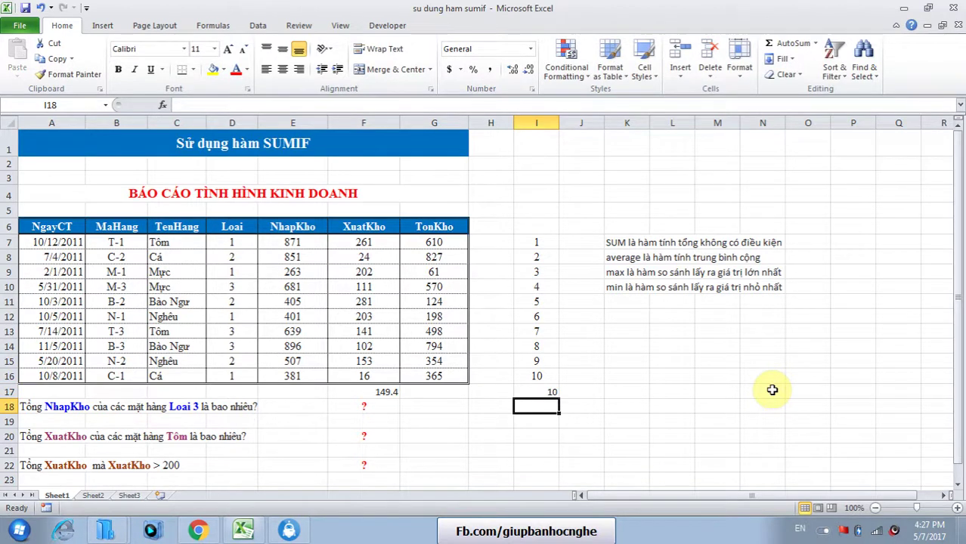
- Rewrite I17 as =MIN(I7:I16) so it shows the smallest number, 1
key("Up")
type("=min")
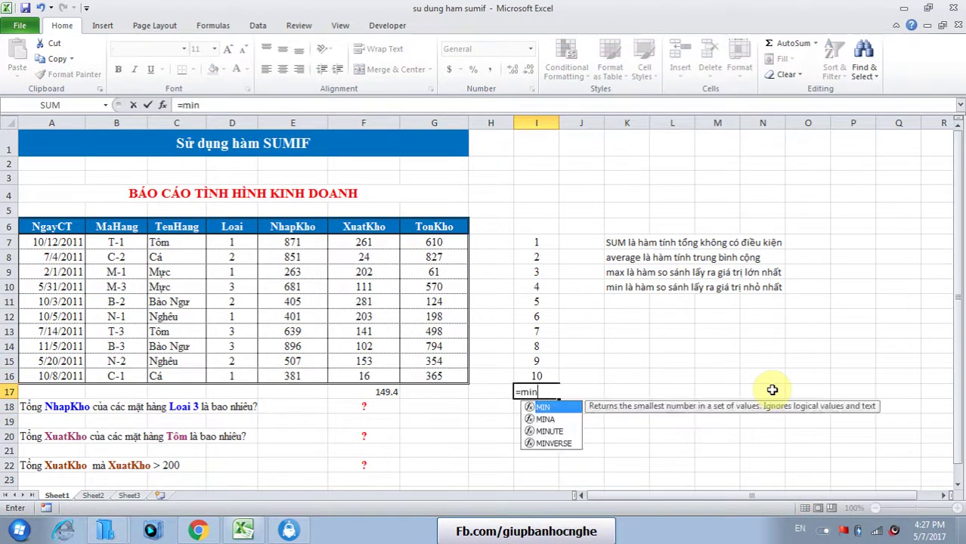
key("Tab")
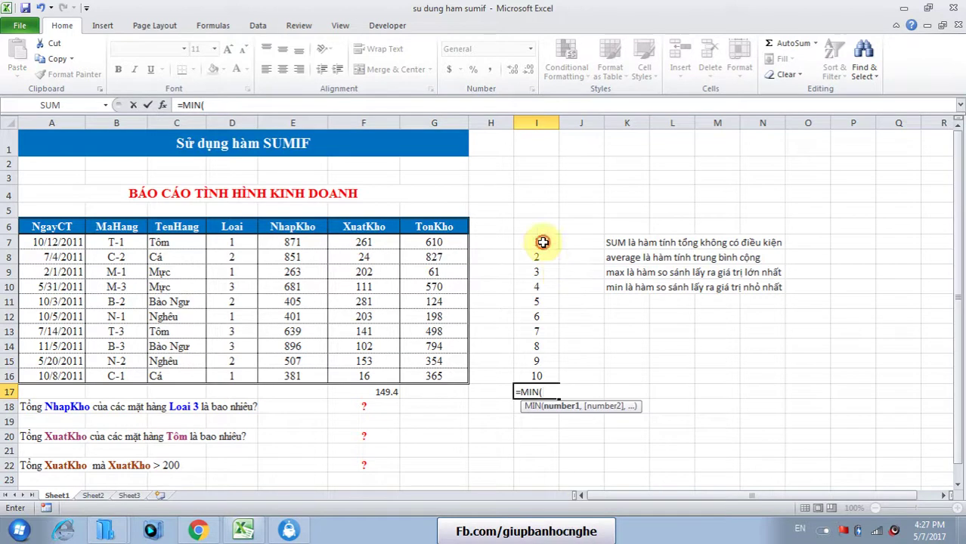
left_click_drag(543, 241, 544, 375)
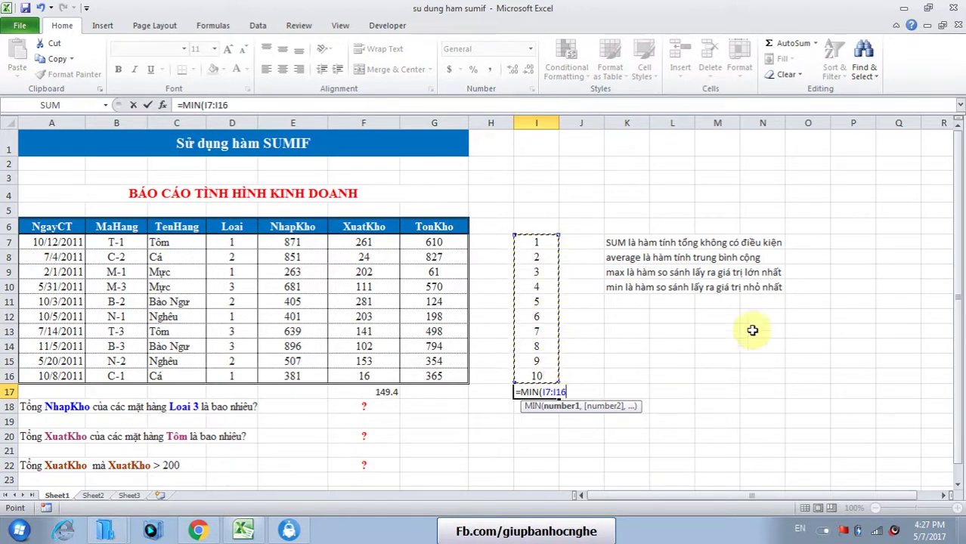
type(")")
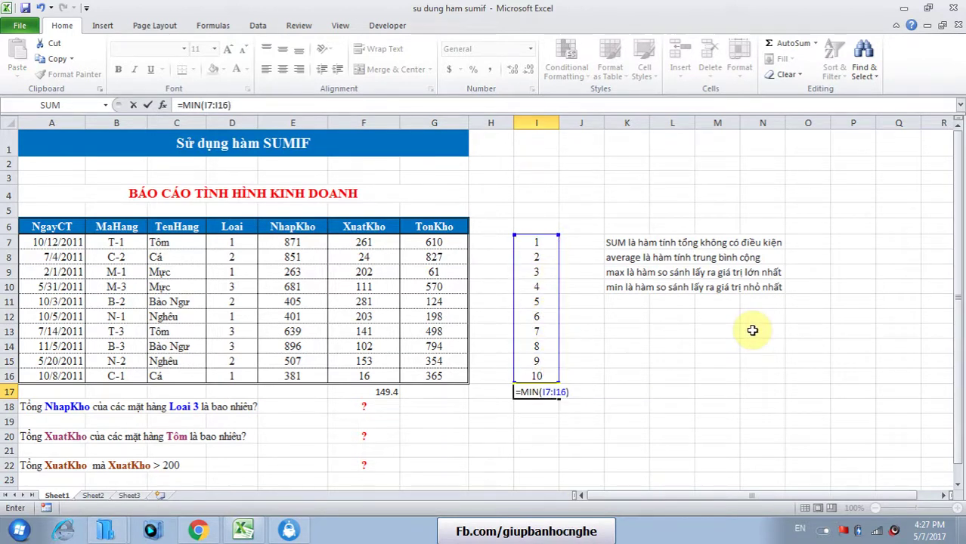
key("Return")
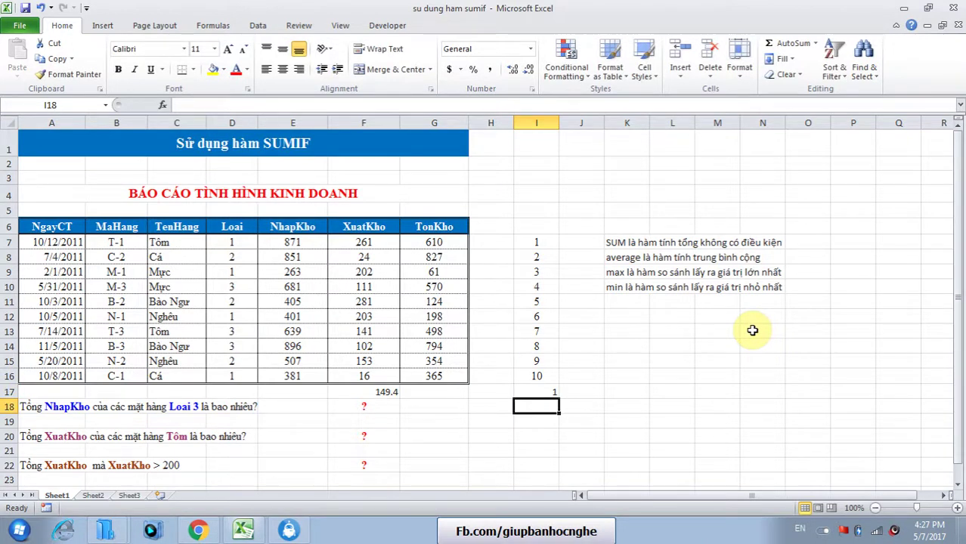
- Enter =MIN(G7:G16) in G17, giving 61, then clear the results in F17:I17
left_click(433, 242)
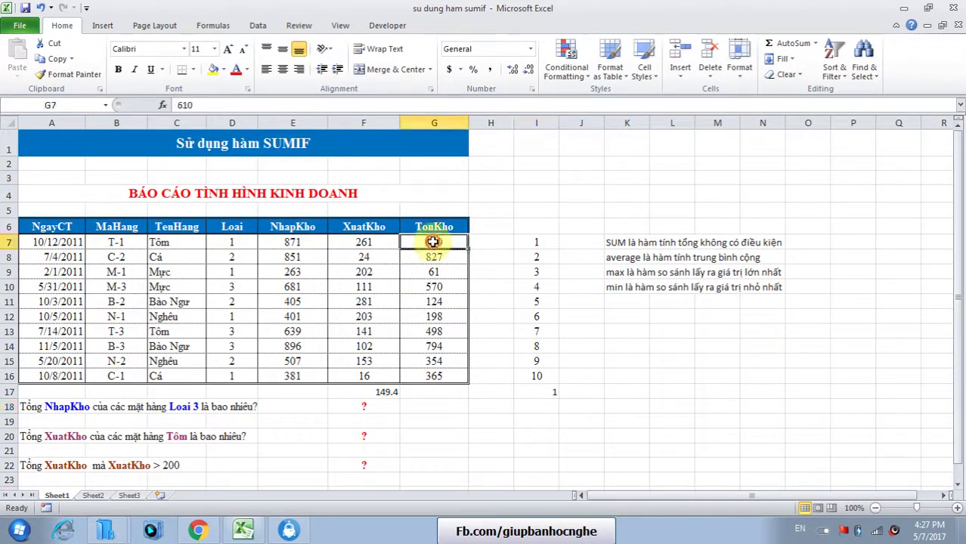
left_click_drag(433, 242, 433, 386)
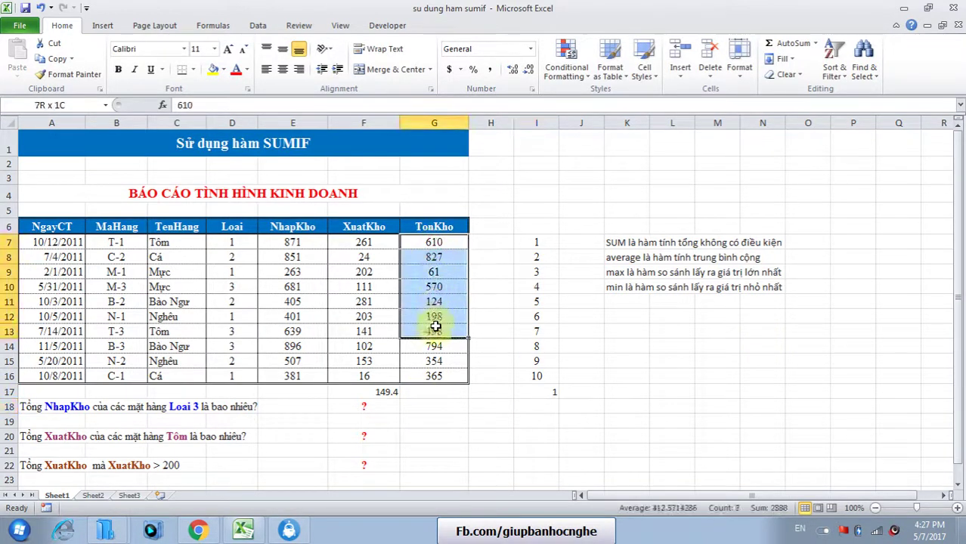
left_click(432, 391)
type("=")
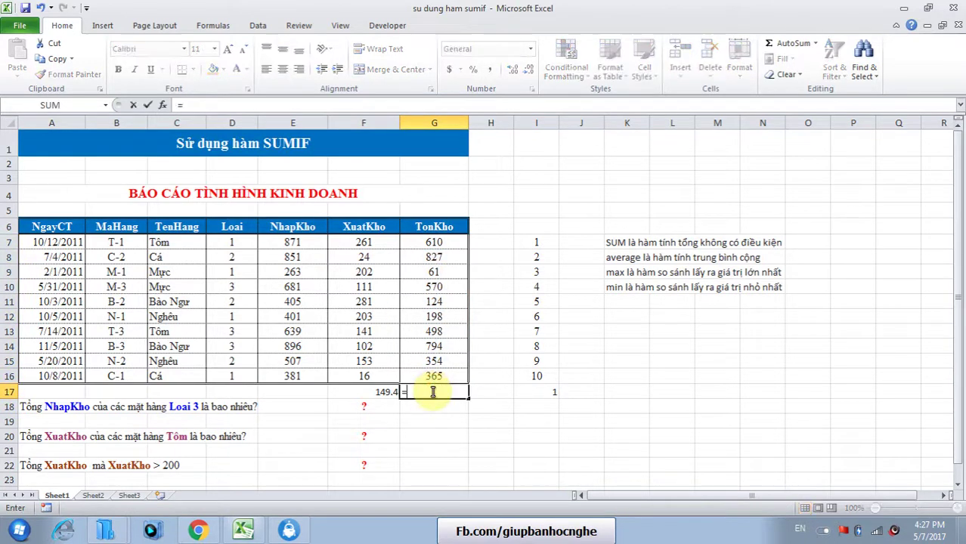
type("min")
key("Tab")
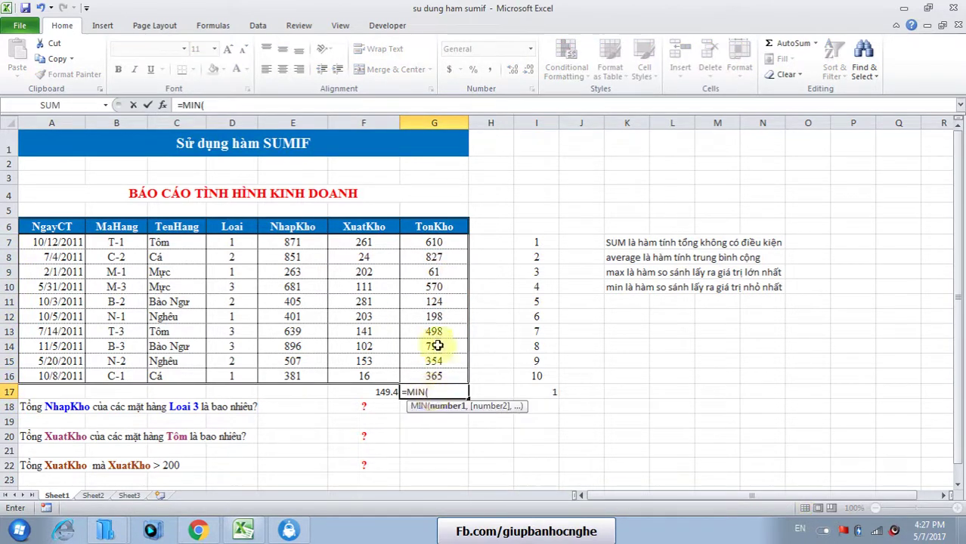
left_click_drag(456, 247, 445, 375)
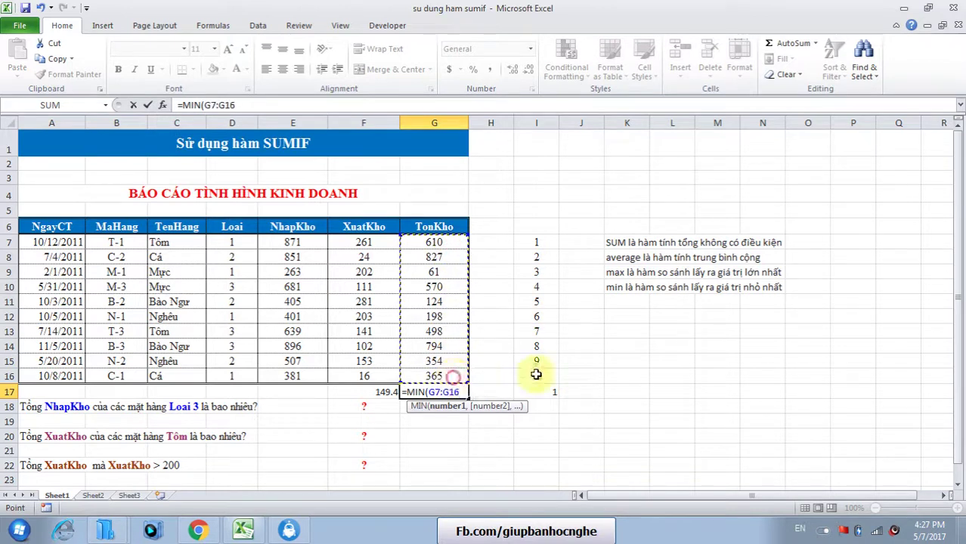
type(")")
key("Return")
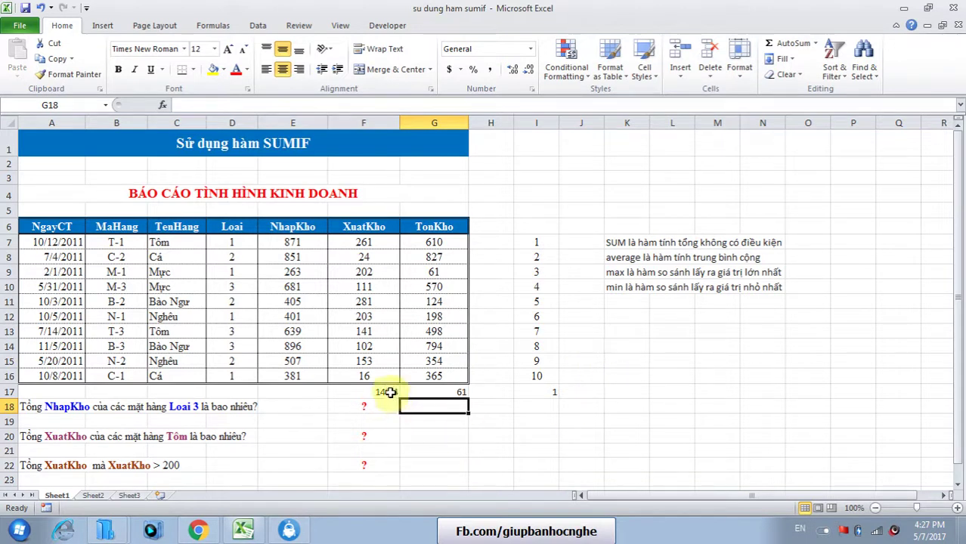
left_click_drag(378, 391, 546, 392)
key("Delete")
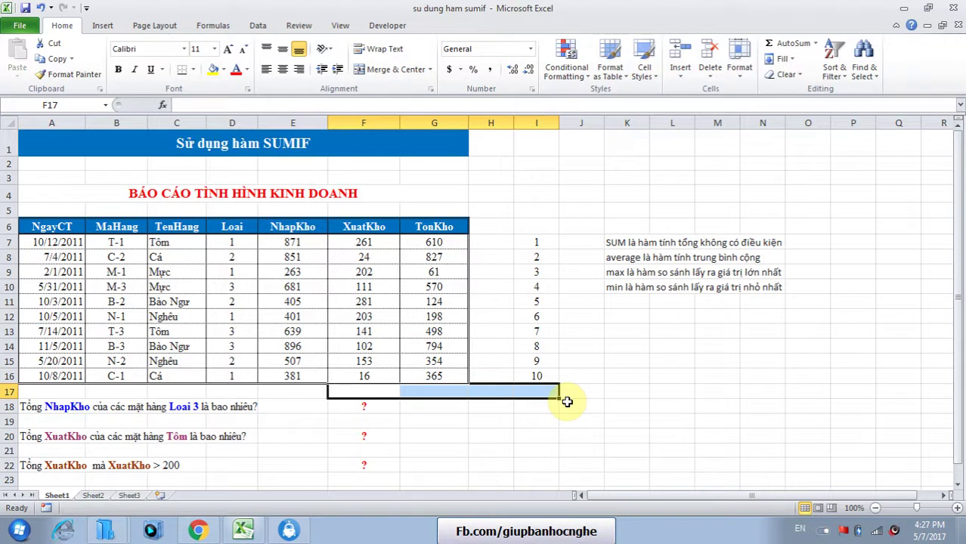
- In K12, note that SUMIF is a sum with one condition
left_click(632, 317)
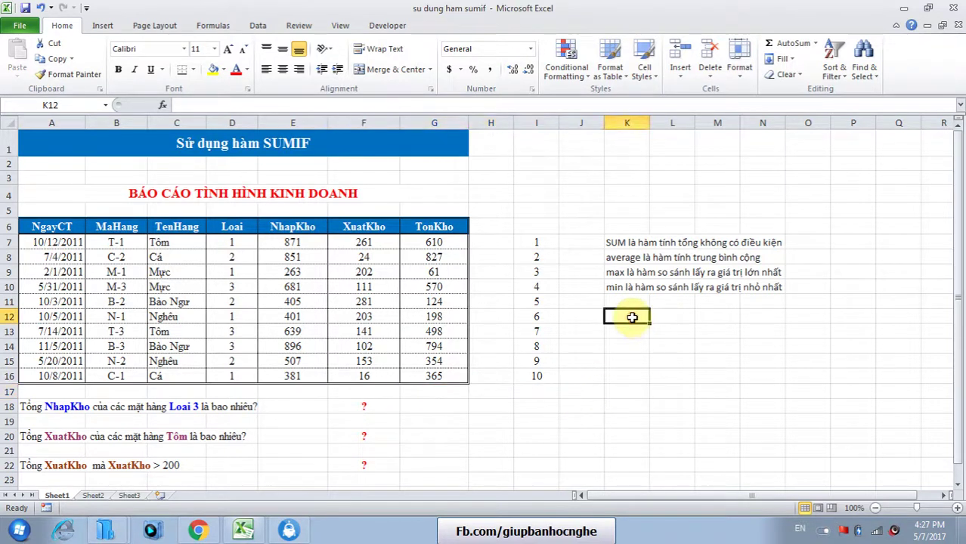
type("sumif")
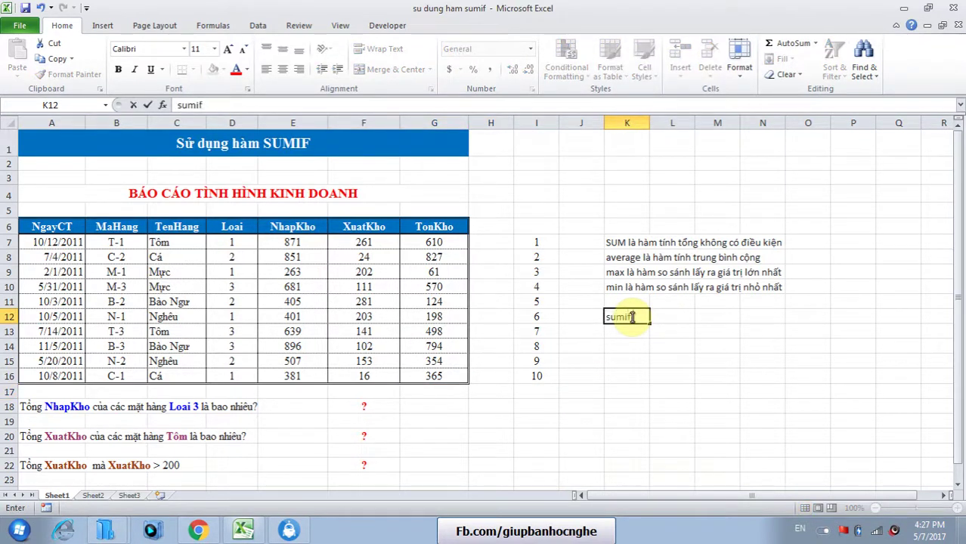
type(" là hàm tính t")
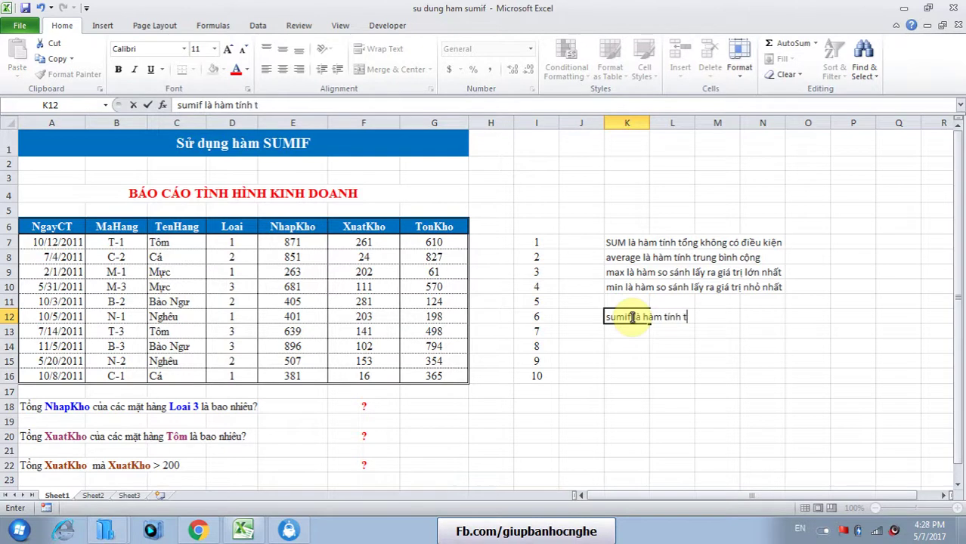
type("ổng có 1 ")
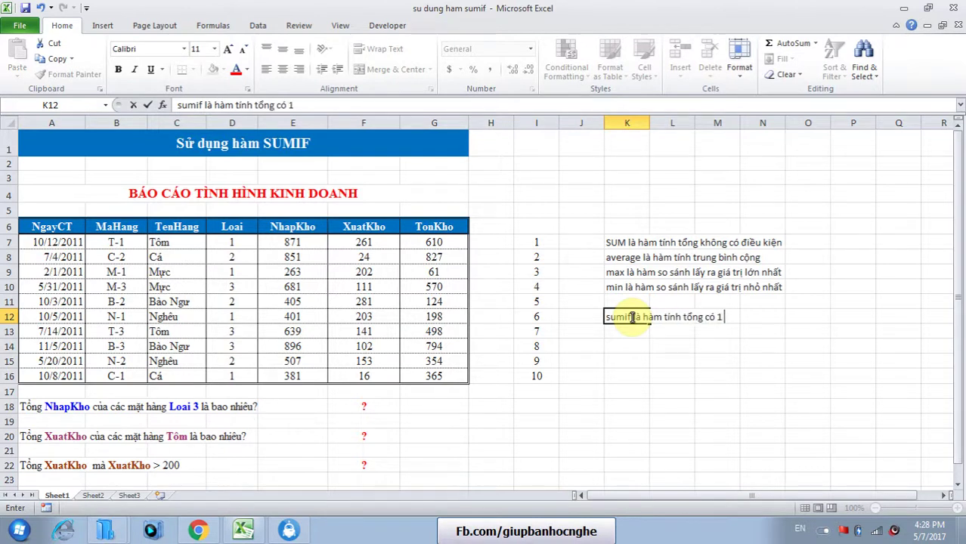
type("điều kie")
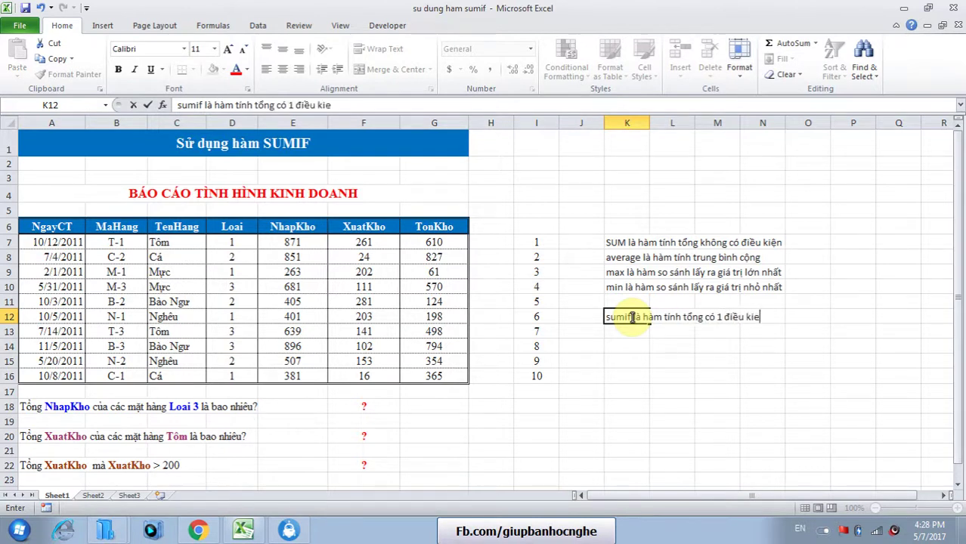
key("BackSpace")
type("ện")
key("Return")
- In K13, write the SUMIF syntax as text: condition range, condition, range to sum
type("=sum")
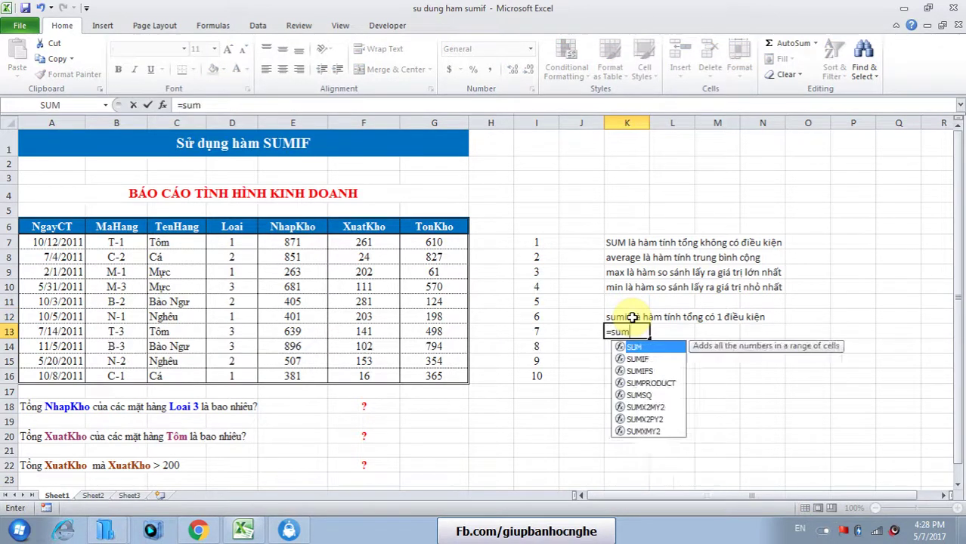
type("if")
key("Tab")
type("vu")
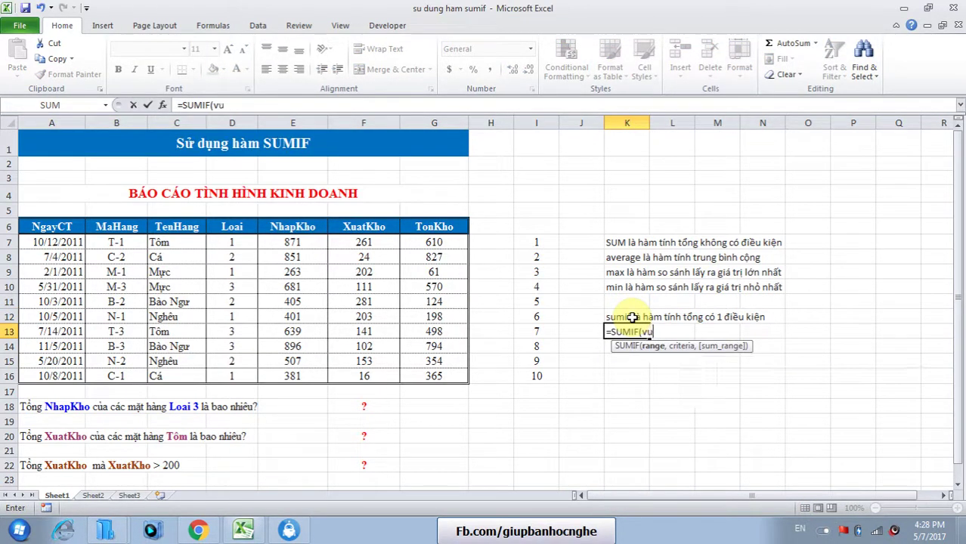
key("BackSpace")
type("ùng điều kie")
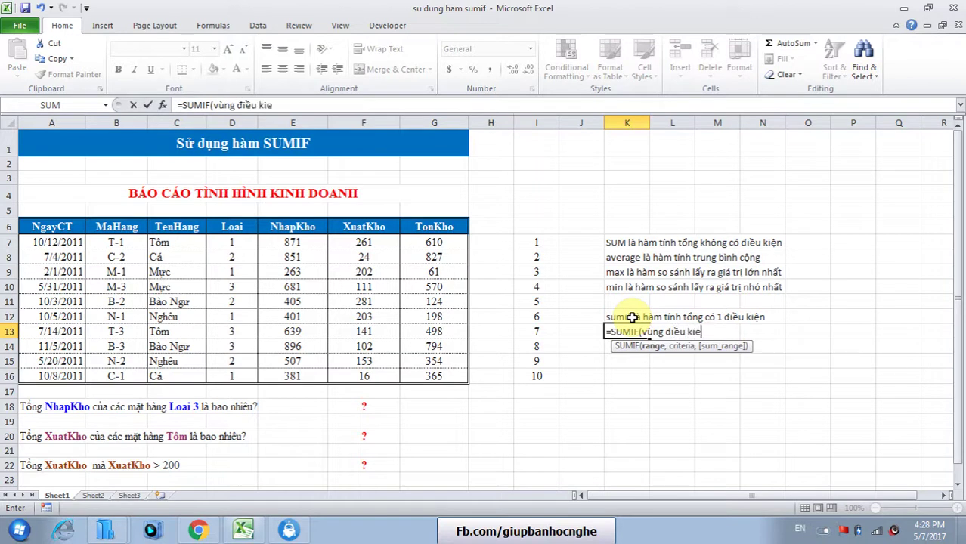
type("ệncần")
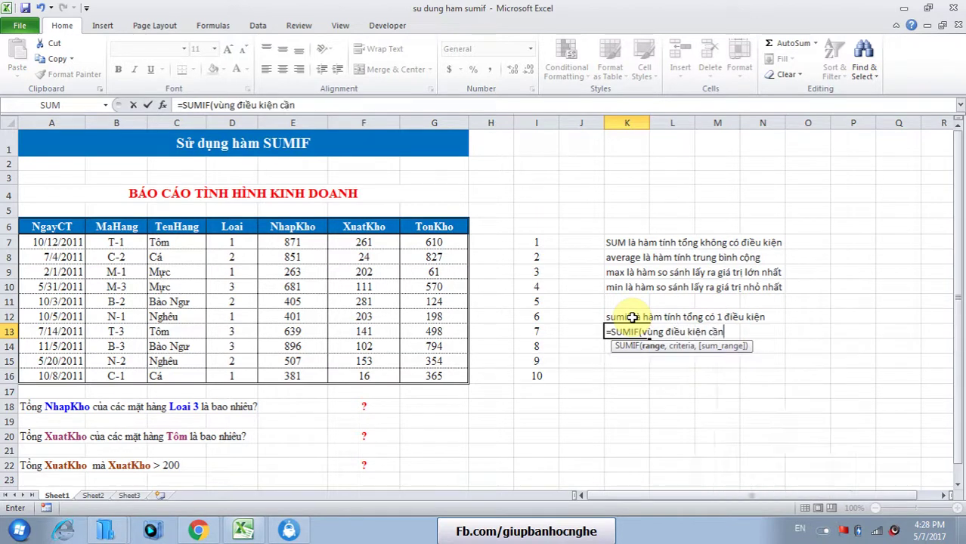
type(" tính,")
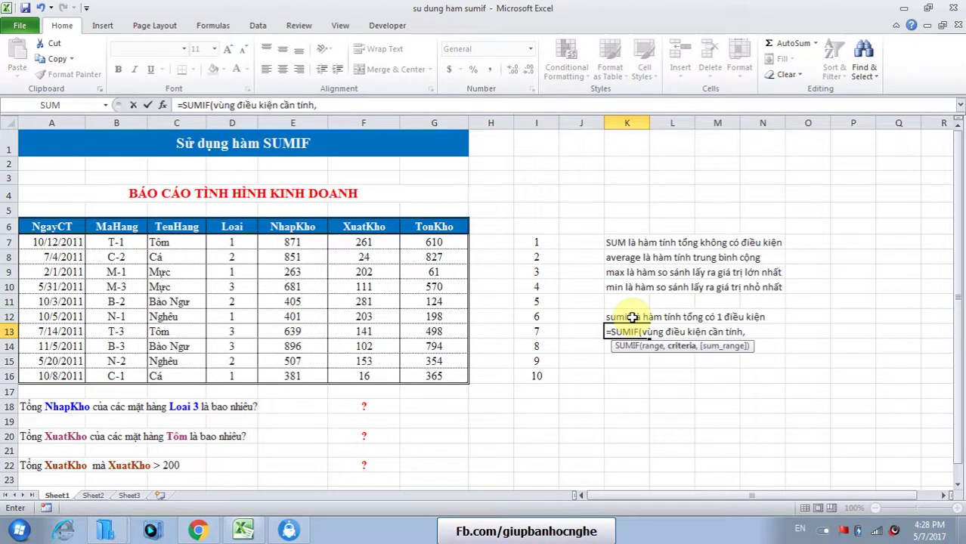
type(" điue")
key("BackSpace")
key("BackSpace")
type("ều kiê")
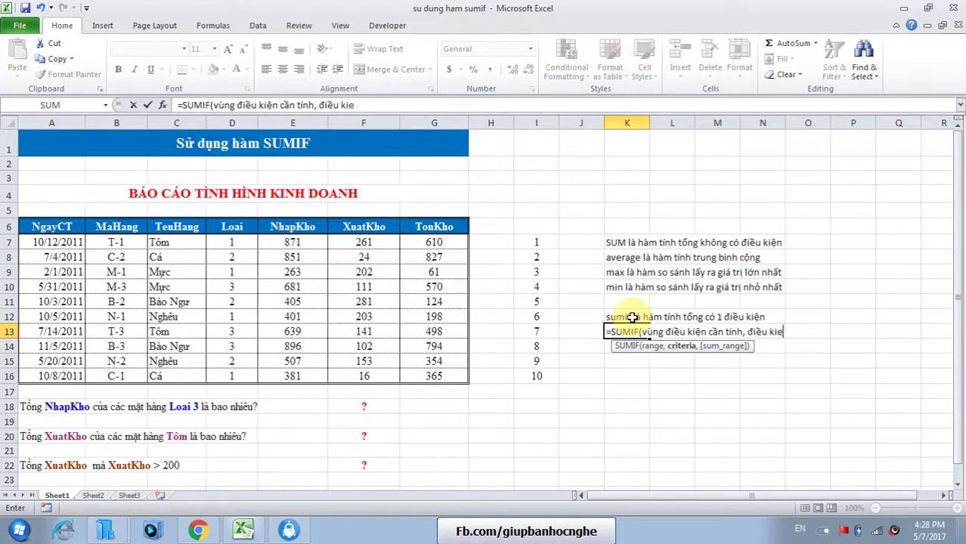
type("n tính ")
type(", v")
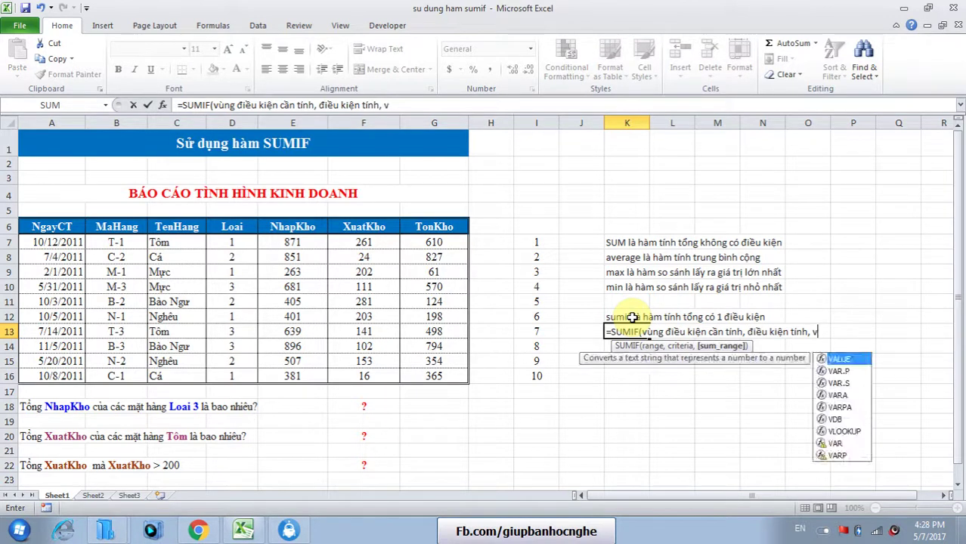
type("ung")
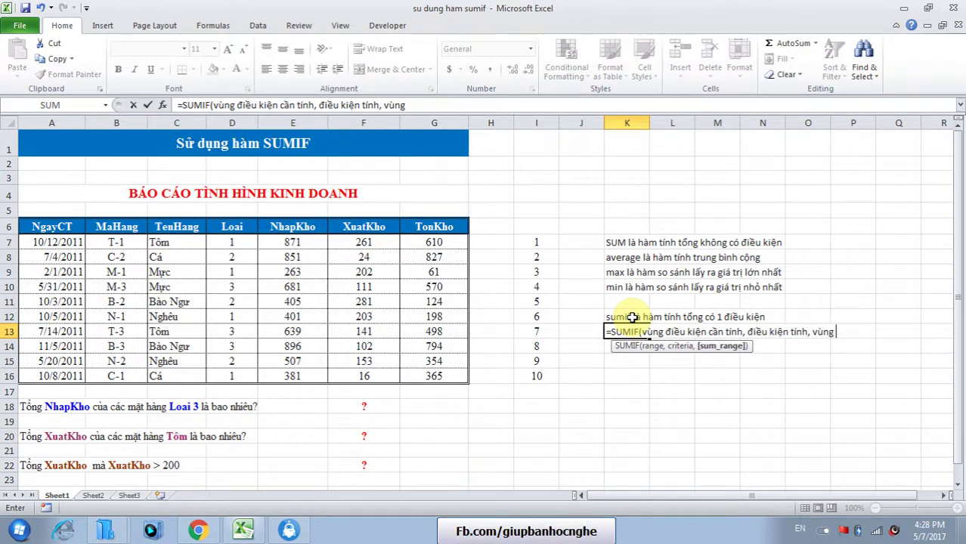
type("cần tính")
key("F2")
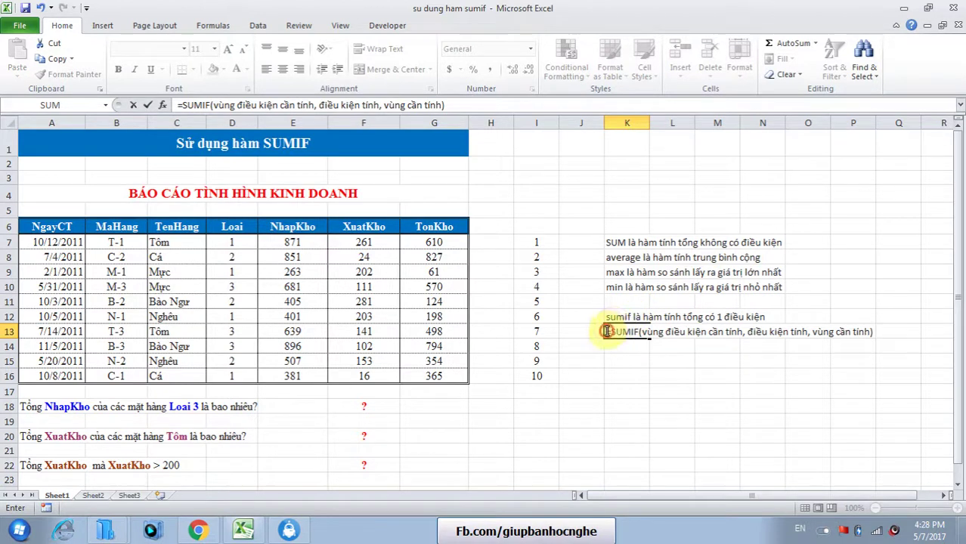
key("Return")
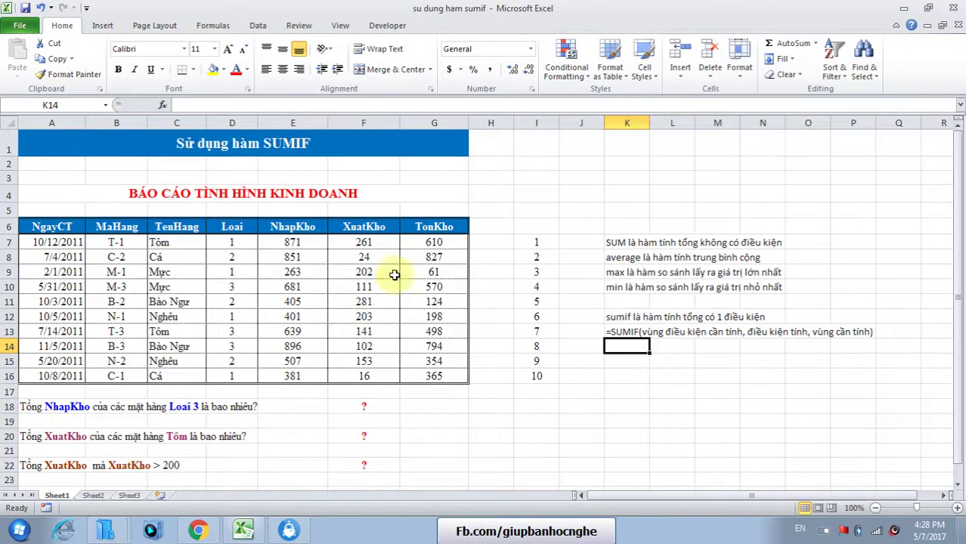
left_click_drag(302, 242, 297, 372)
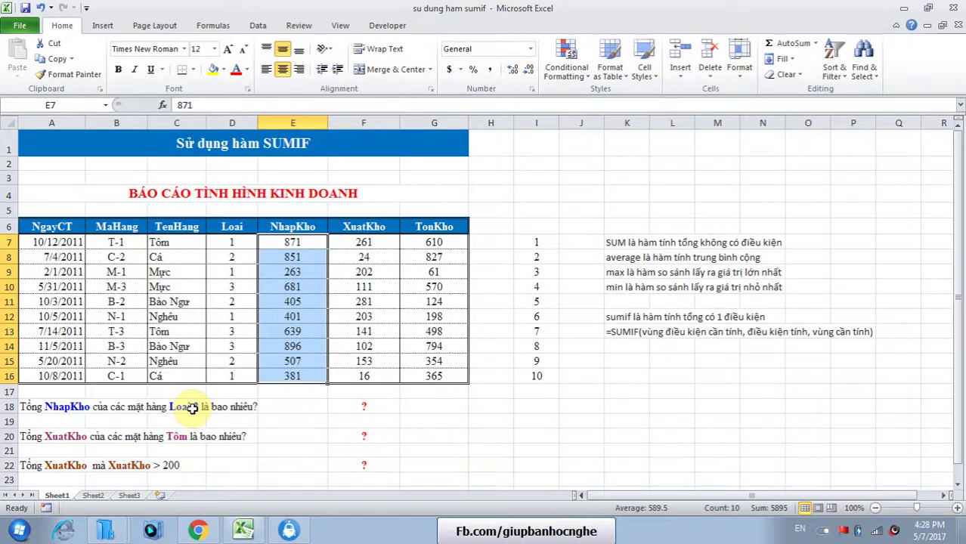
left_click(349, 405)
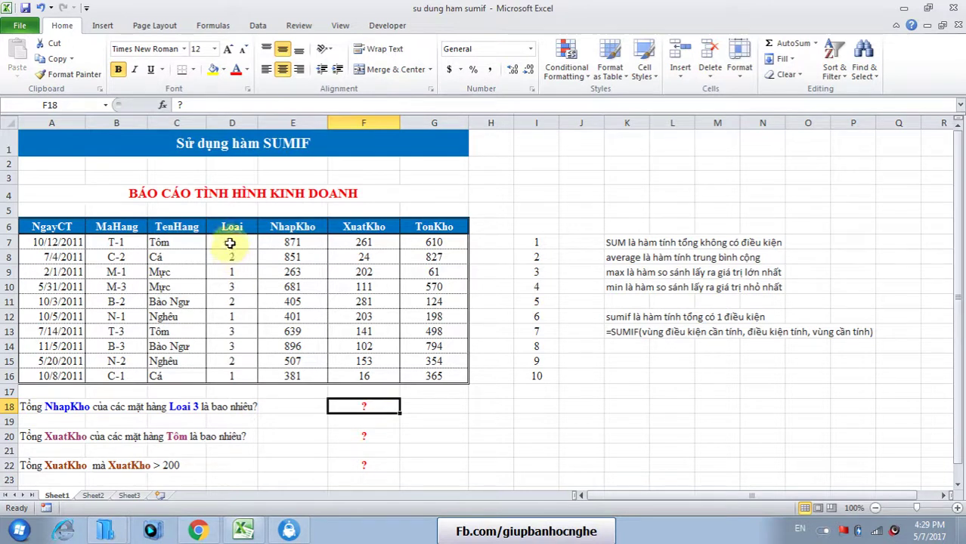
left_click_drag(231, 243, 229, 374)
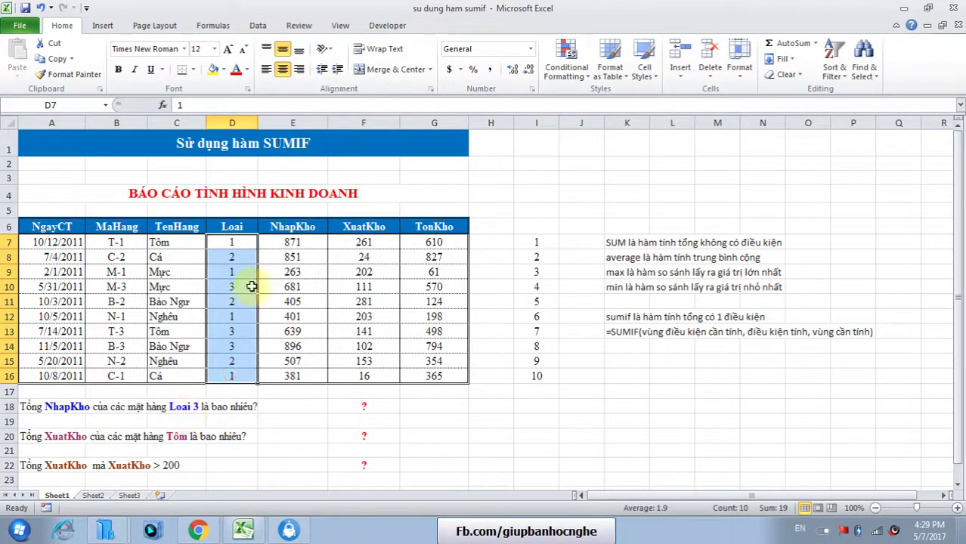
left_click_drag(288, 237, 291, 376)
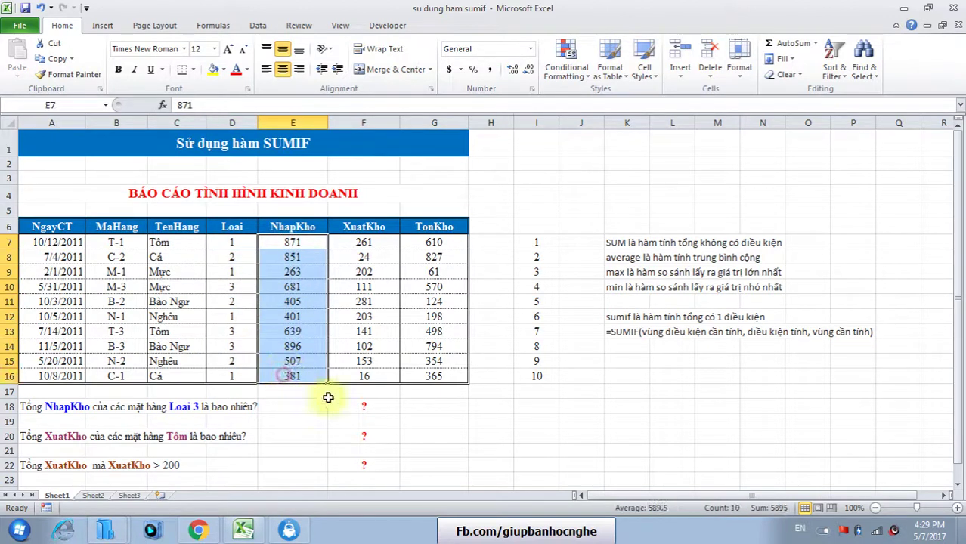
left_click(361, 418)
- Enter =SUMIF(D7:D16,D10,E7:E16) in F18 to total Loai 3 NhapKho, giving 2216
left_click(362, 406)
type("=")
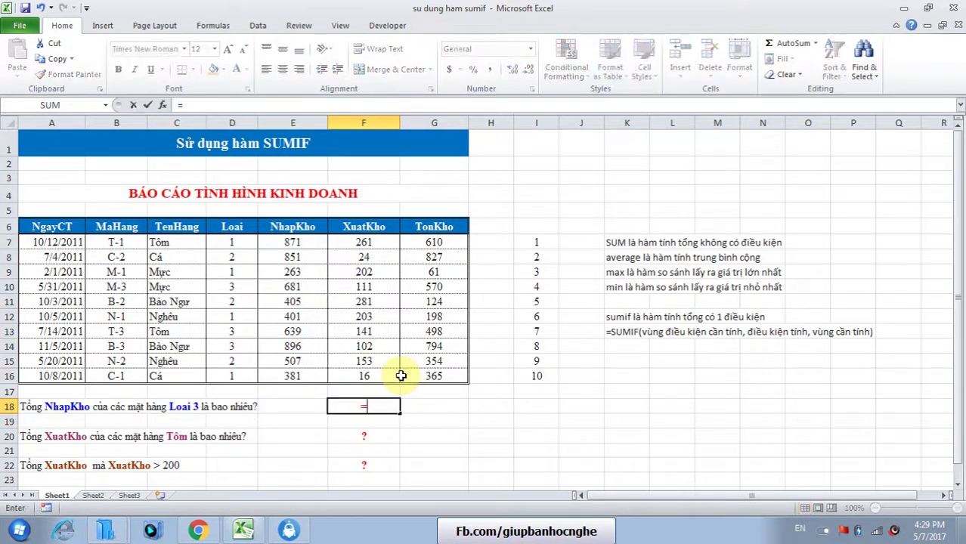
type("sumif")
key("Tab")
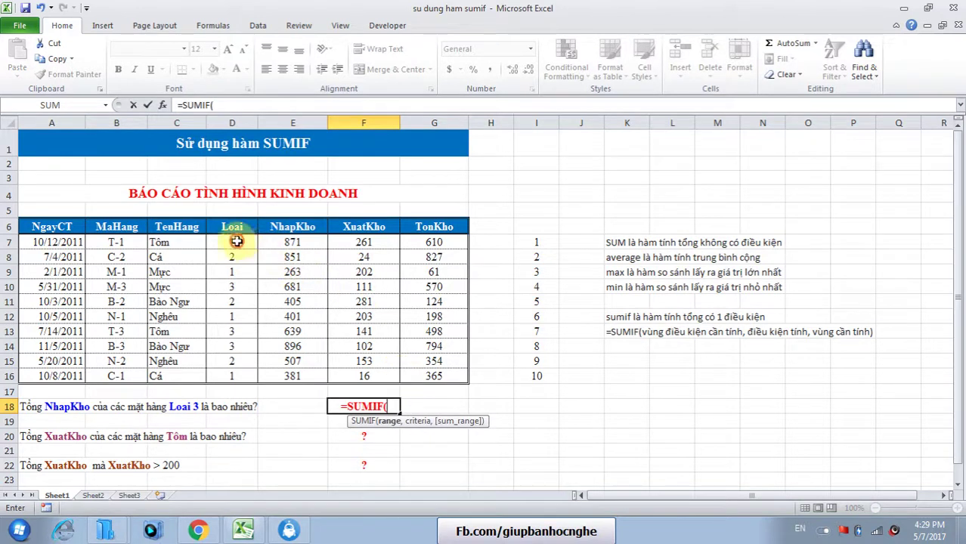
left_click_drag(233, 242, 242, 376)
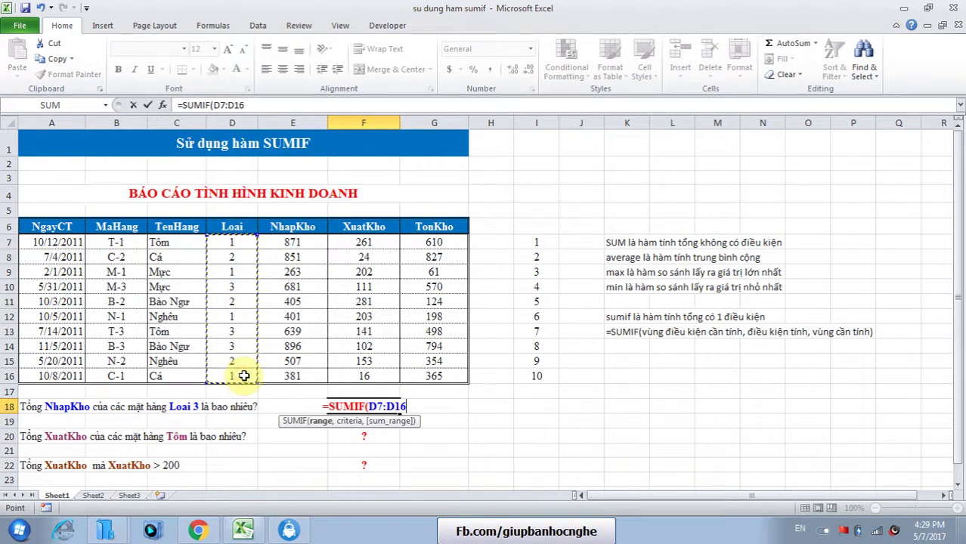
type(",")
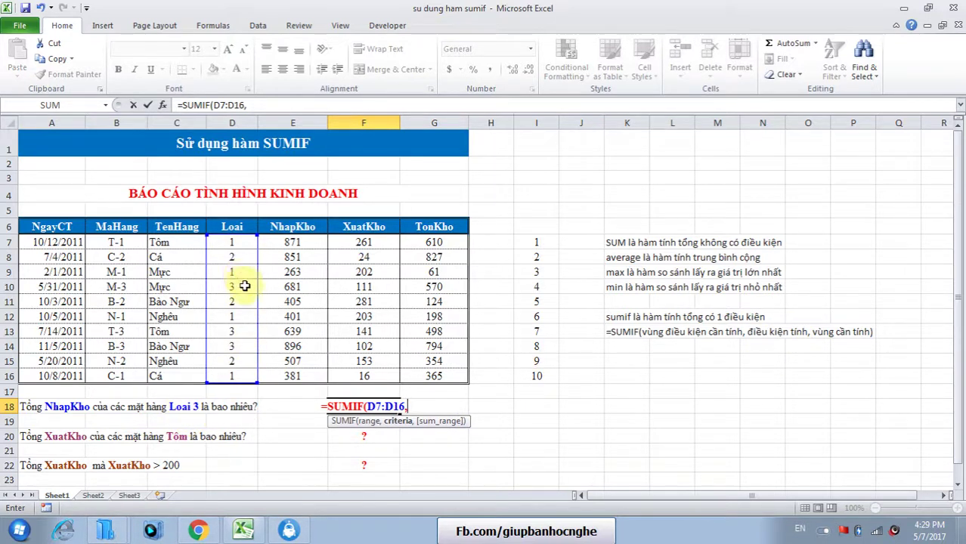
left_click(243, 286)
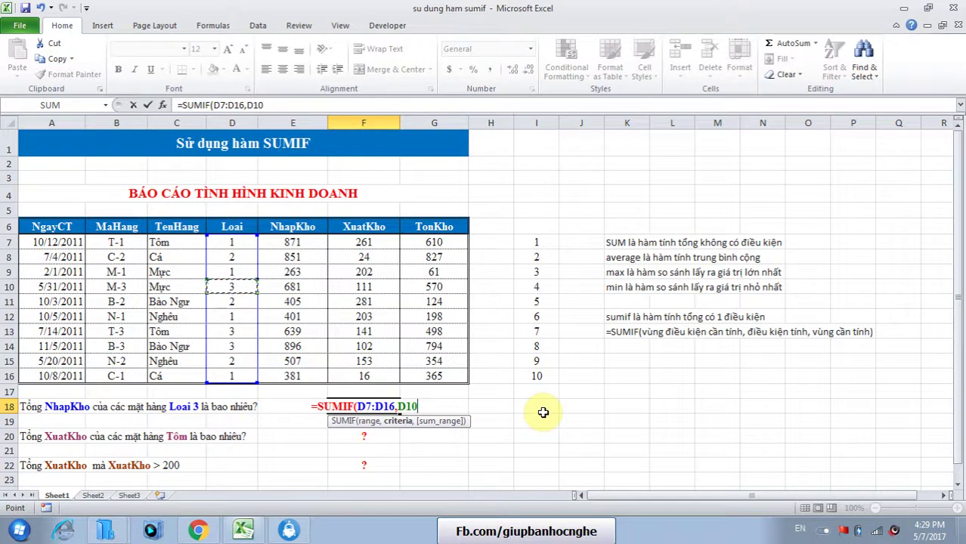
type(",")
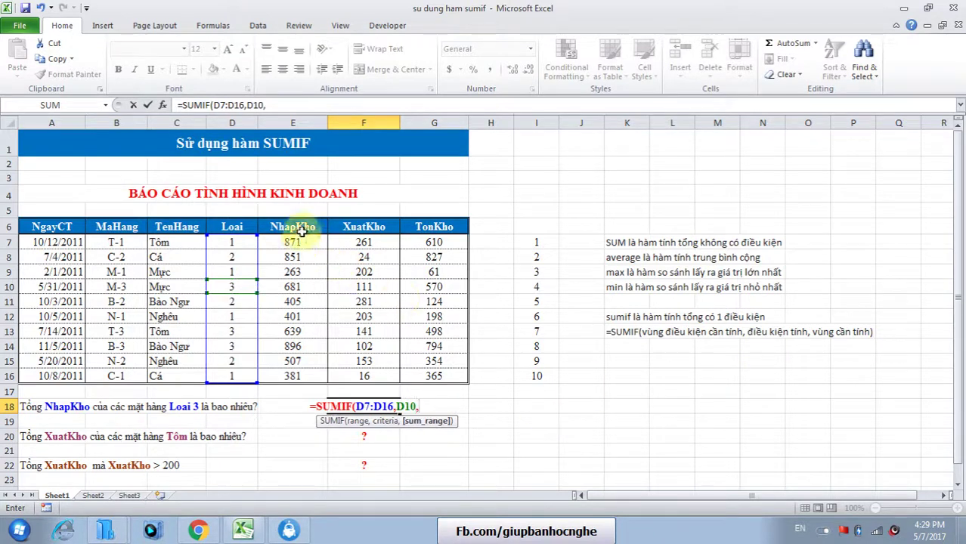
left_click_drag(294, 242, 291, 376)
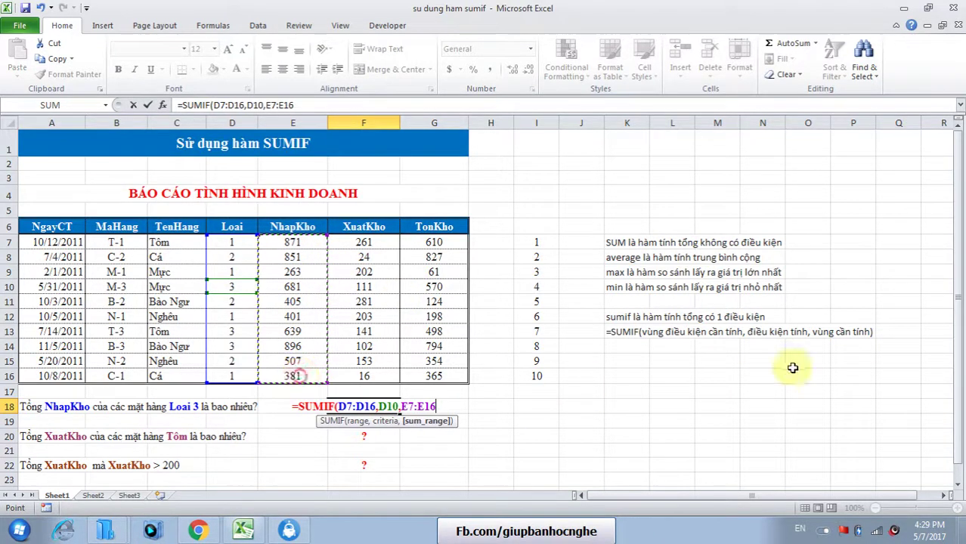
type(")")
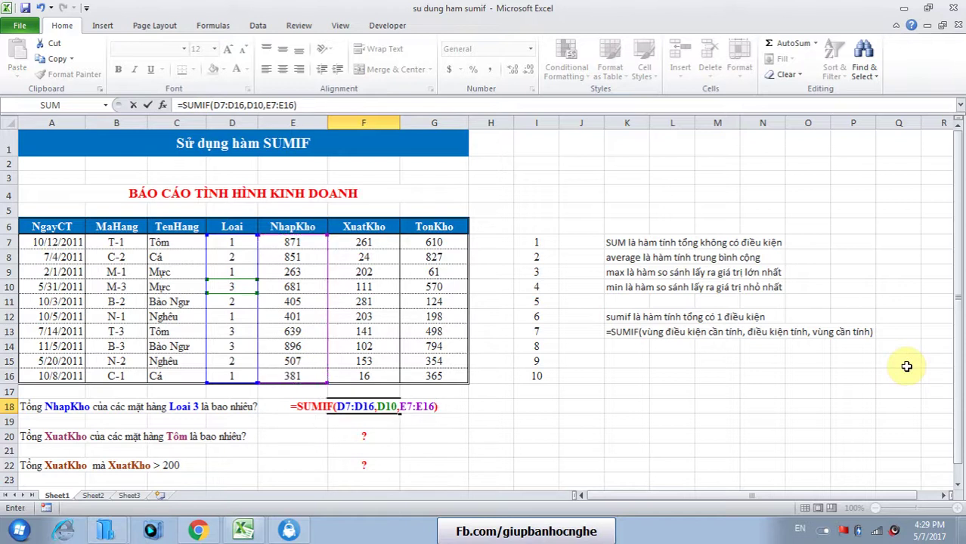
key("Return")
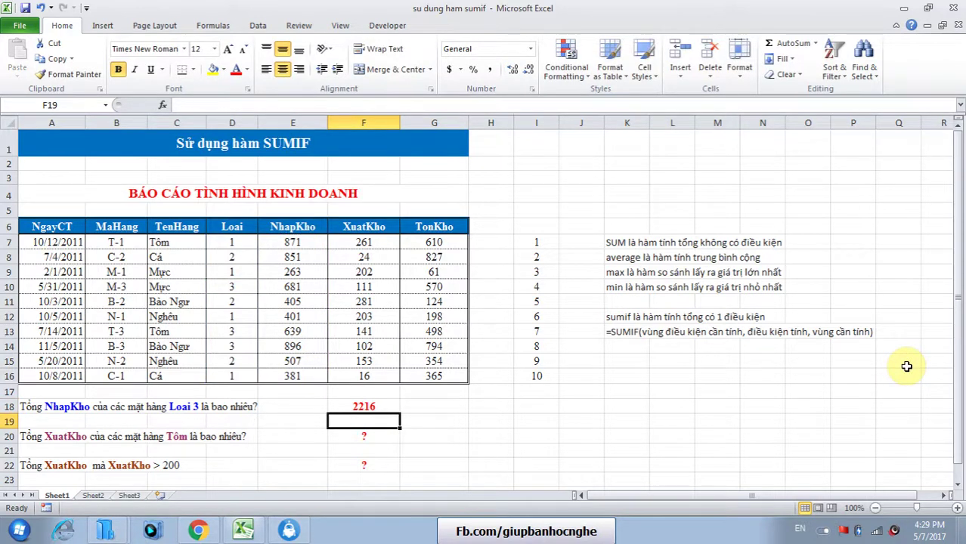
key("Down")
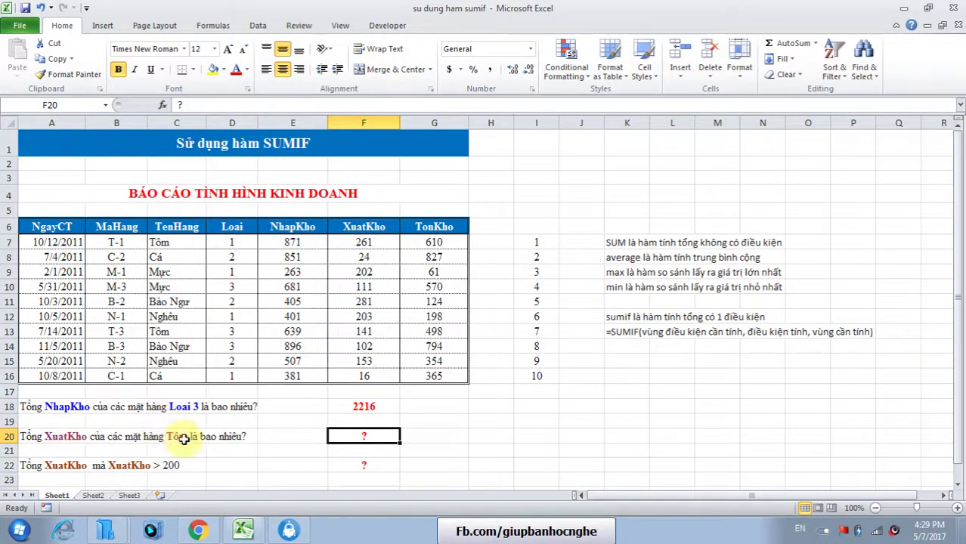
left_click_drag(173, 242, 168, 377)
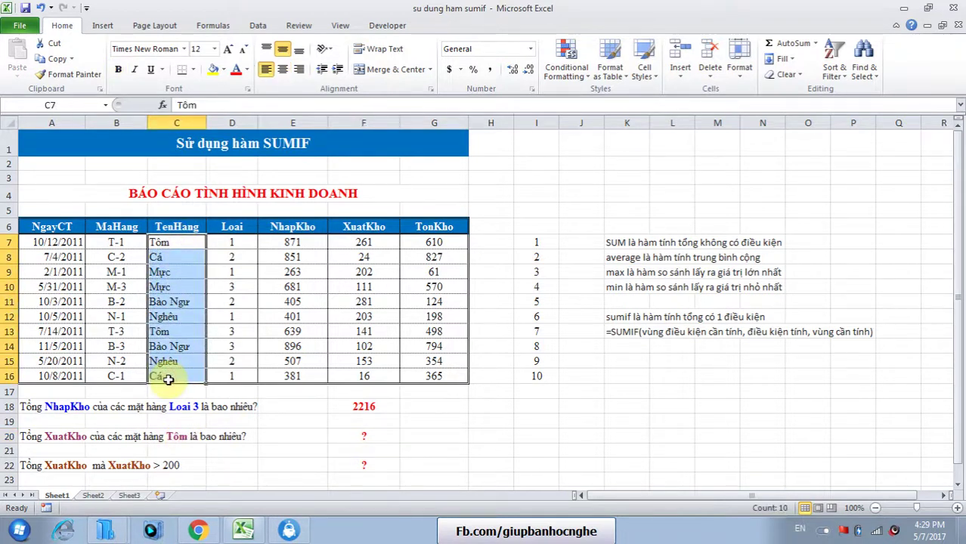
- Enter =SUMIF(C7:C16,C7,F7:F16) in F20 to total Tôm XuatKho, giving 402
left_click(378, 437)
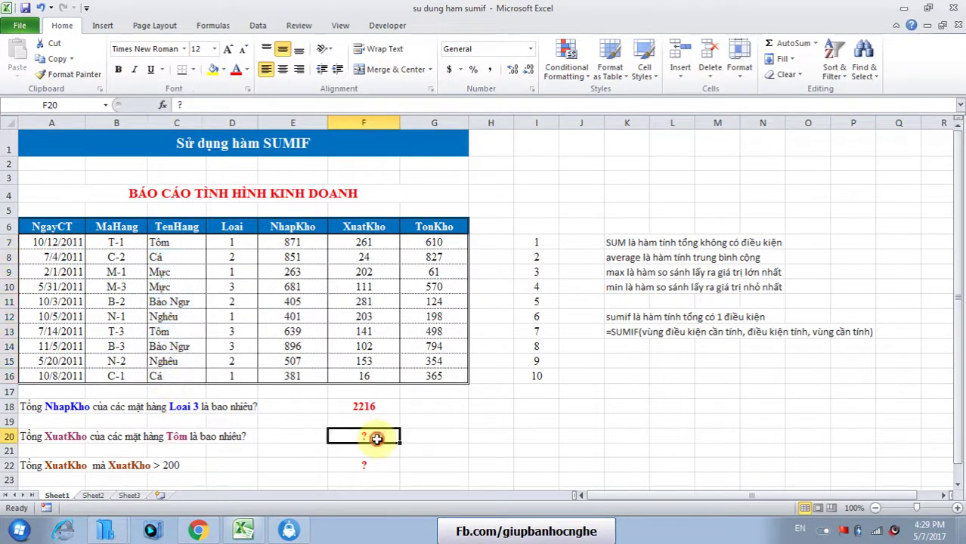
type("=sumif")
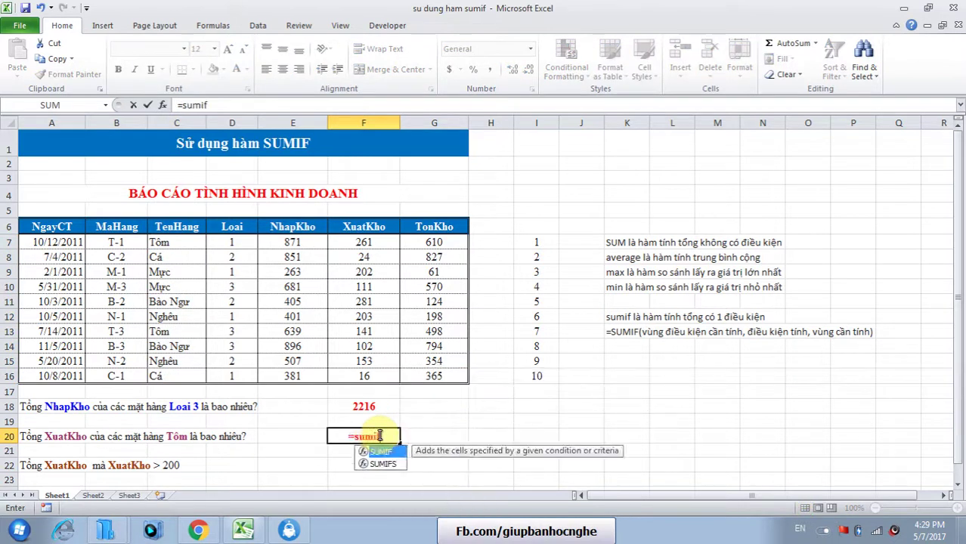
key("Tab")
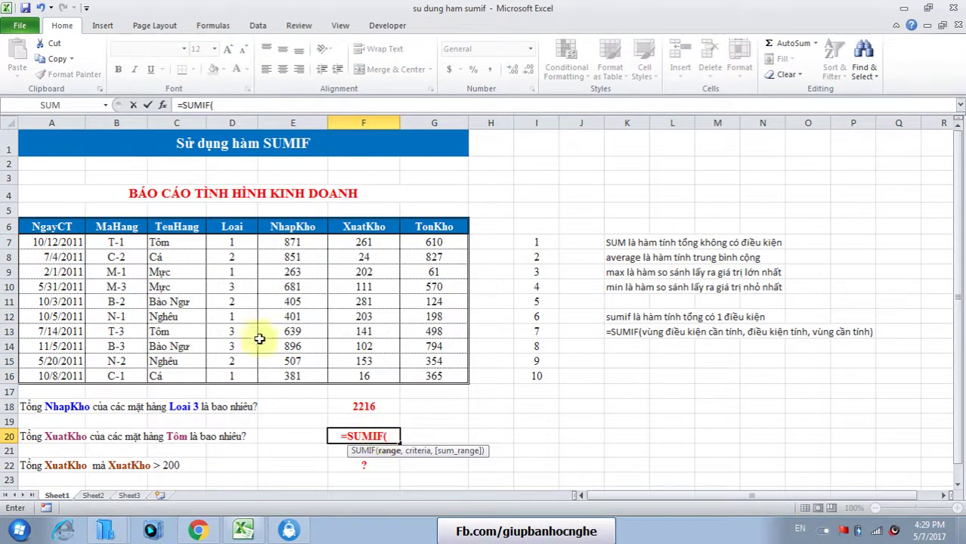
left_click_drag(182, 243, 172, 376)
type(",")
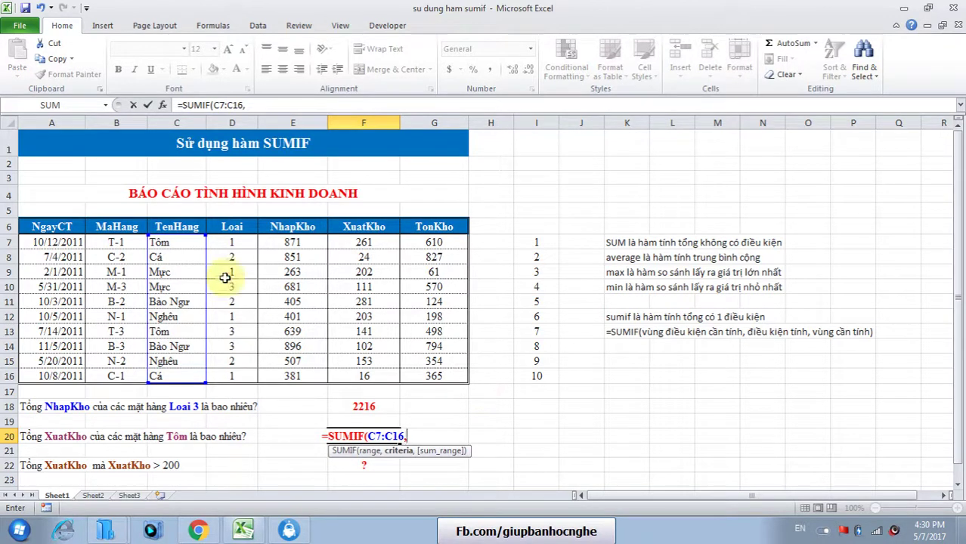
left_click(182, 241)
type(",")
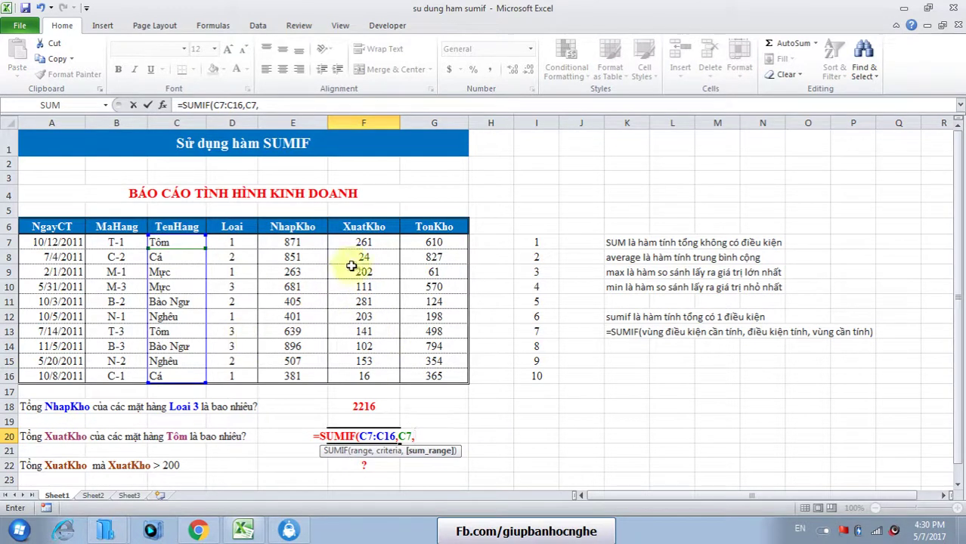
left_click_drag(361, 242, 364, 376)
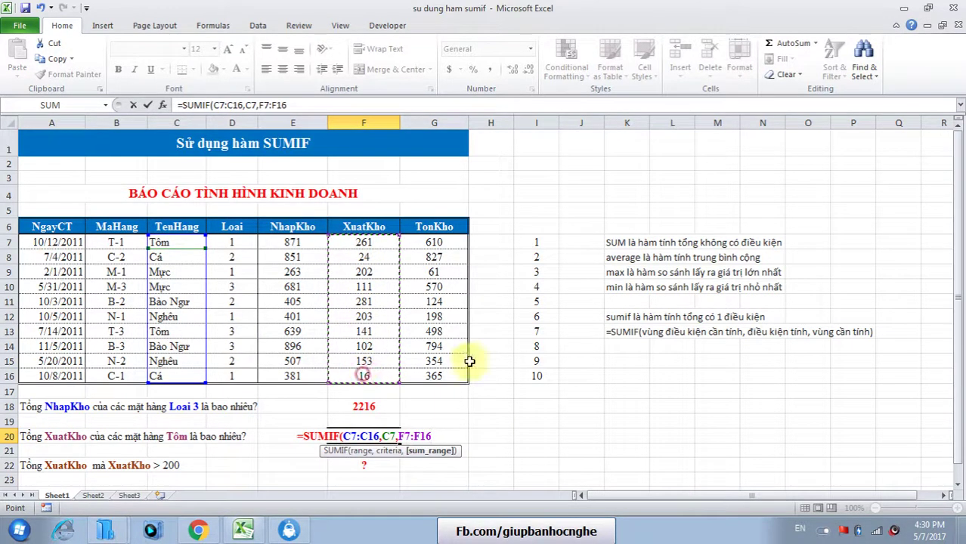
type(")")
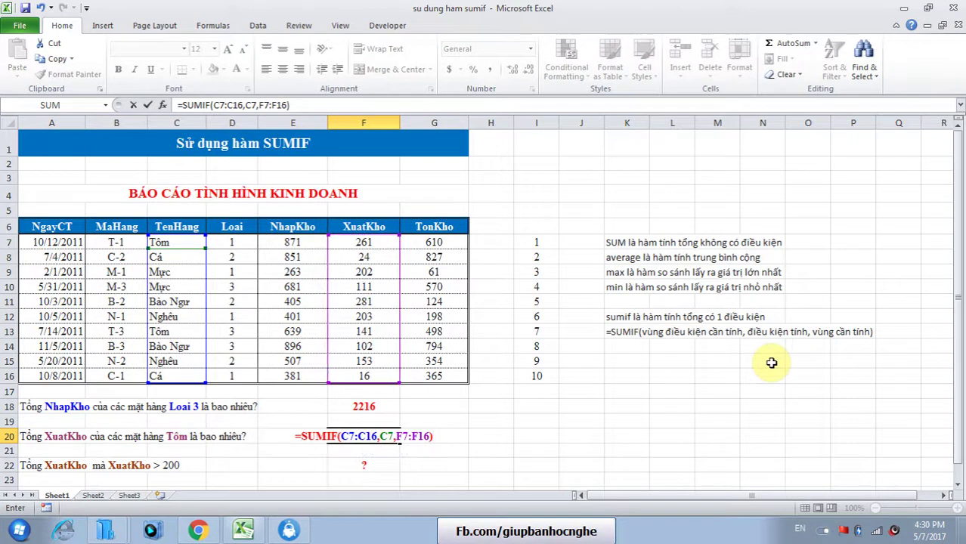
key("Return")
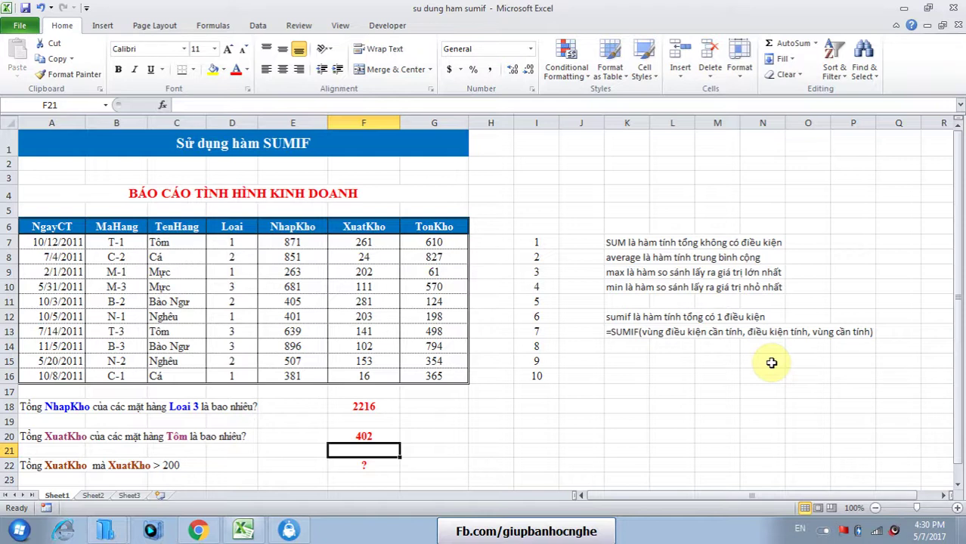
- Enter =SUMIF(F7:F16,">200") in F22 to total XuatKho amounts above 200, giving 947
scroll(771, 363, "down", 2)
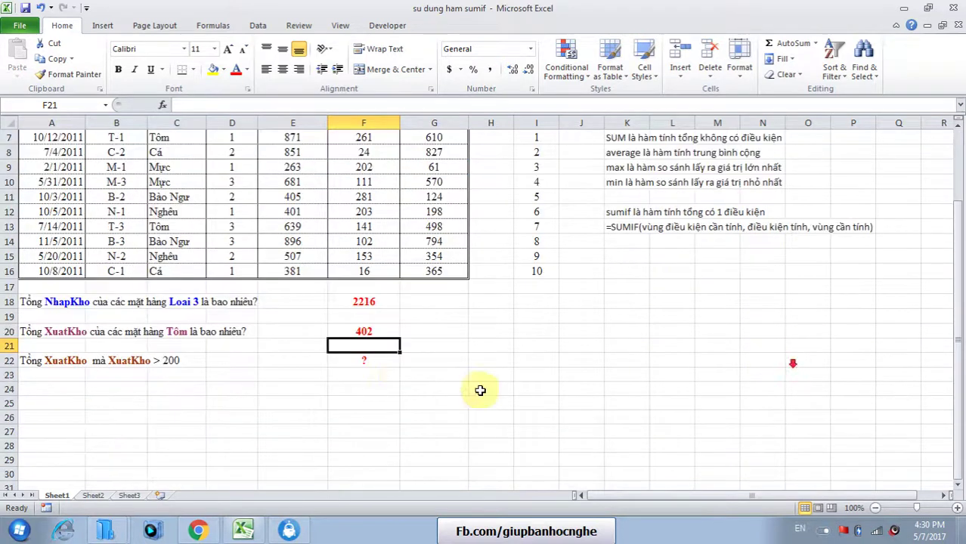
left_click(382, 365)
scroll(385, 367, "up", 2)
type("=")
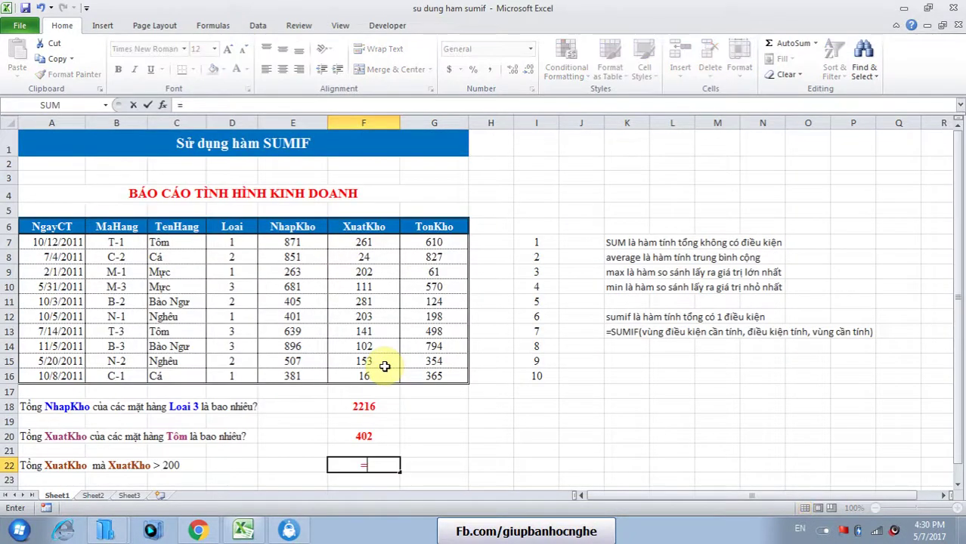
type("sumif")
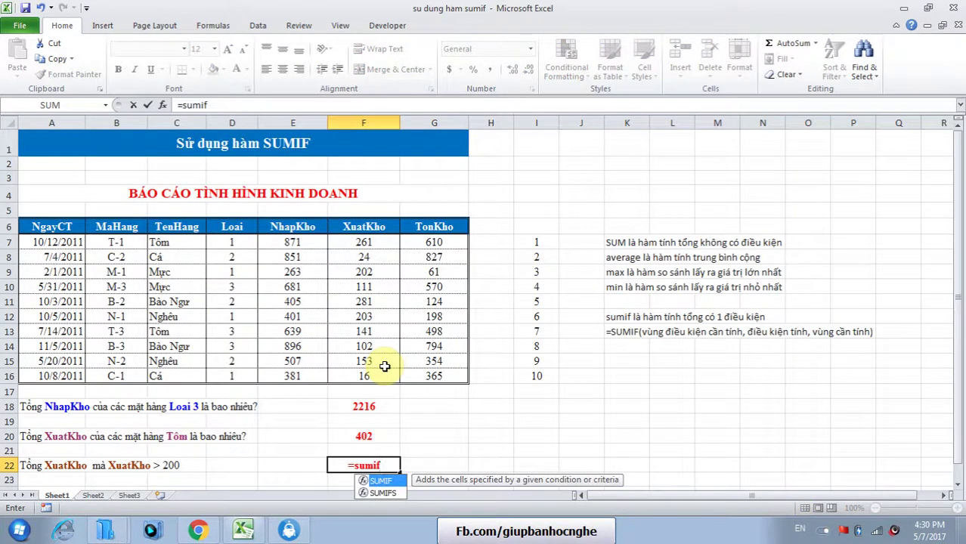
key("Tab")
left_click_drag(364, 240, 386, 376)
type(",")
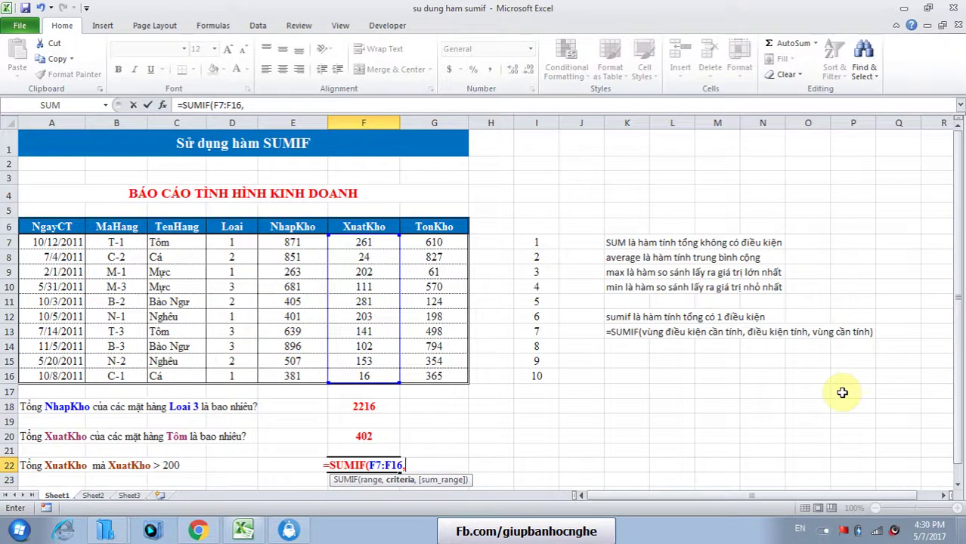
type("\">")
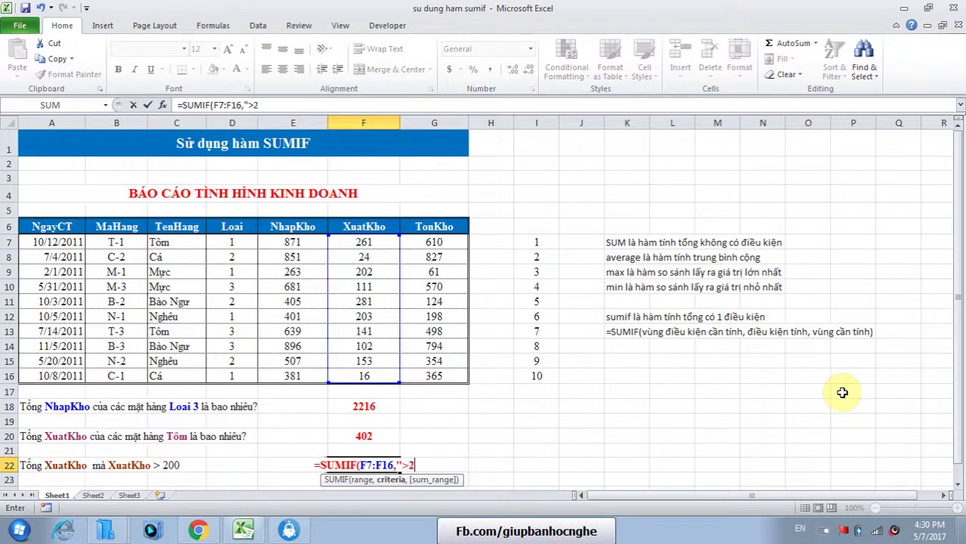
type("200\"")
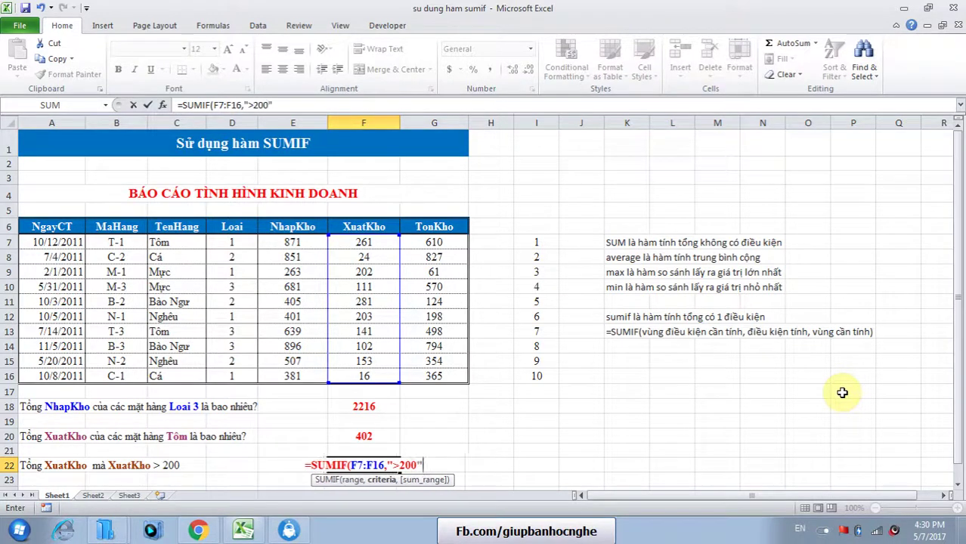
type(",")
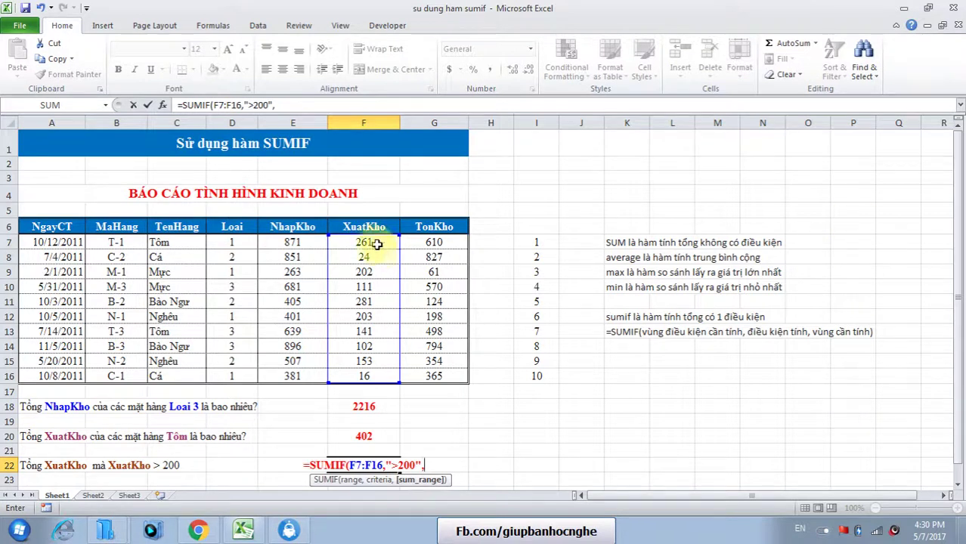
left_click_drag(382, 246, 371, 376)
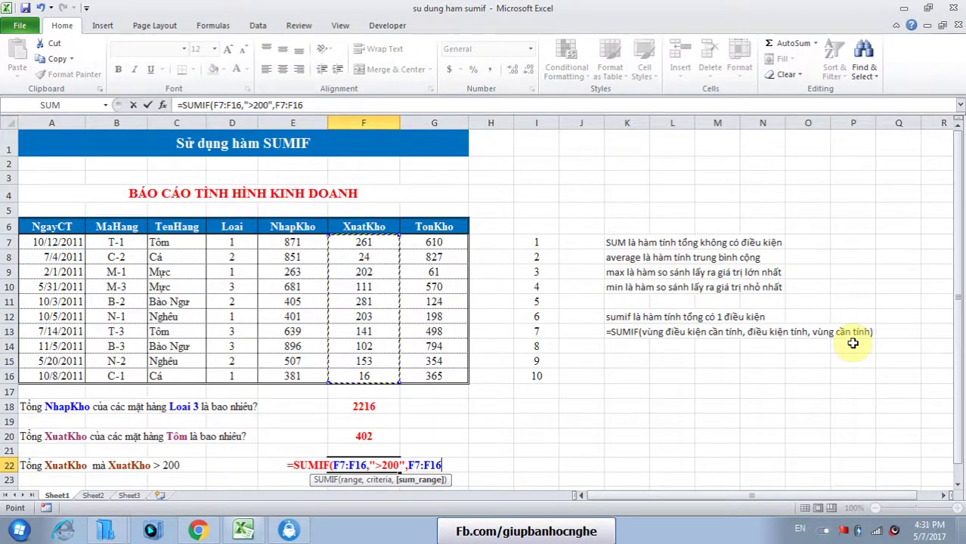
key("BackSpace")
key("BackSpace")
key("BackSpace")
key("BackSpace")
key("BackSpace")
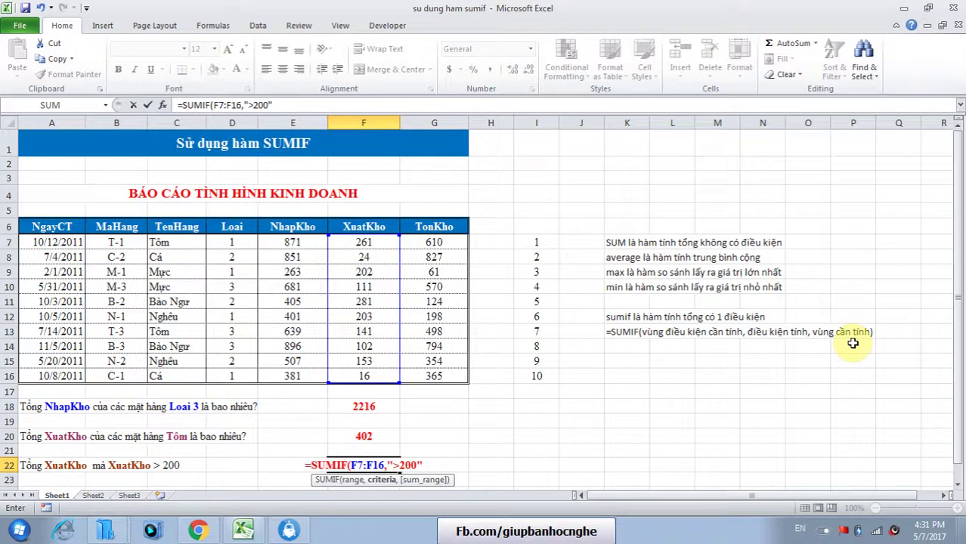
type(")")
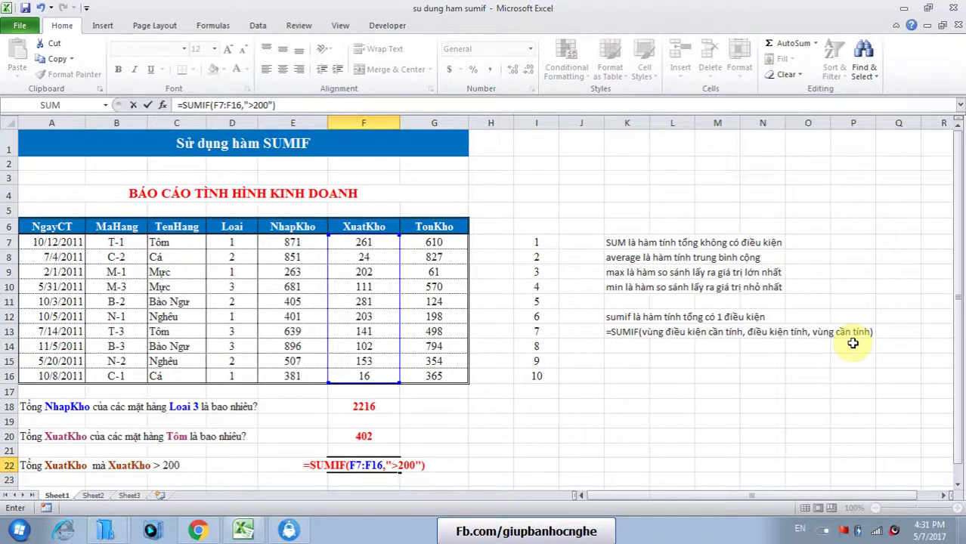
key("Return")
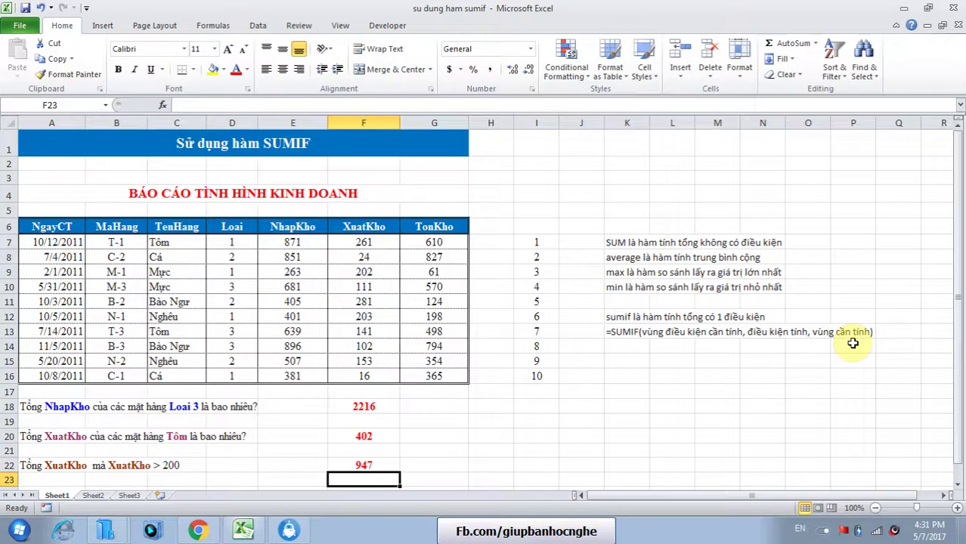